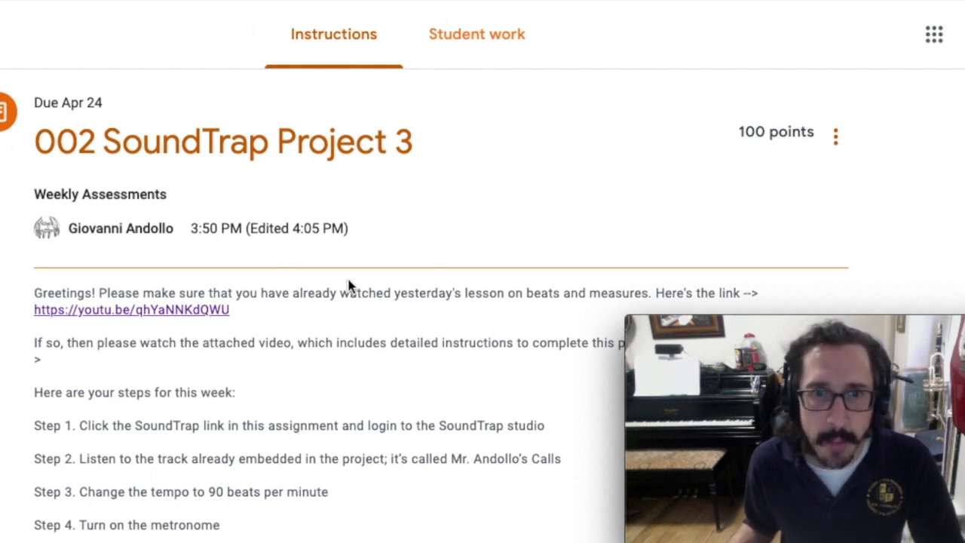
- Read through the SoundTrap Project 3 assignment steps and open its attached Soundtrap project
scroll(359, 462, "down", 4)
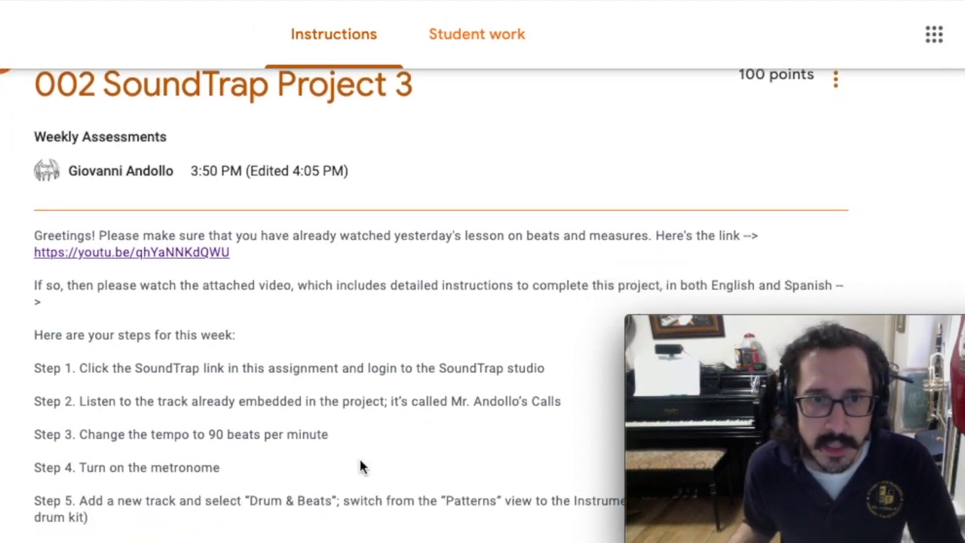
scroll(359, 466, "down", 3)
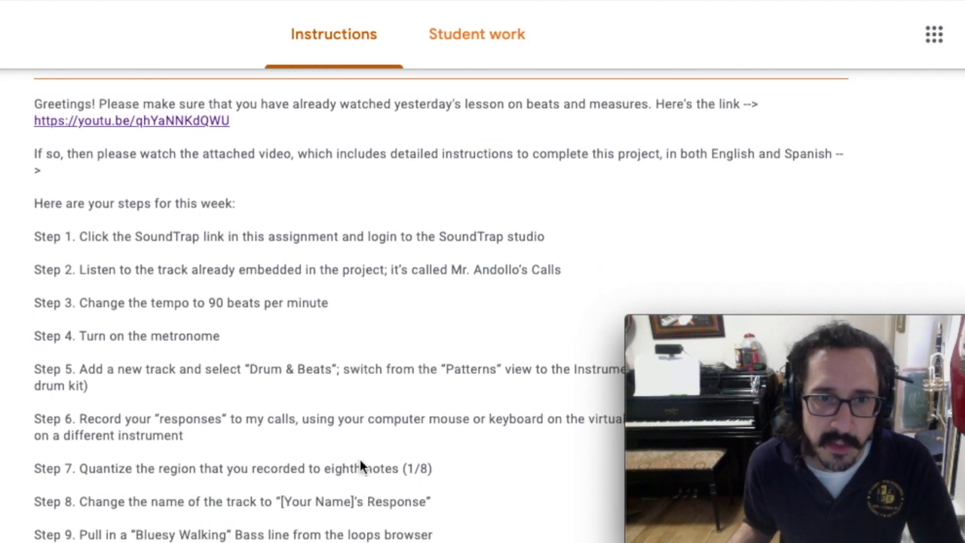
scroll(360, 466, "down", 10)
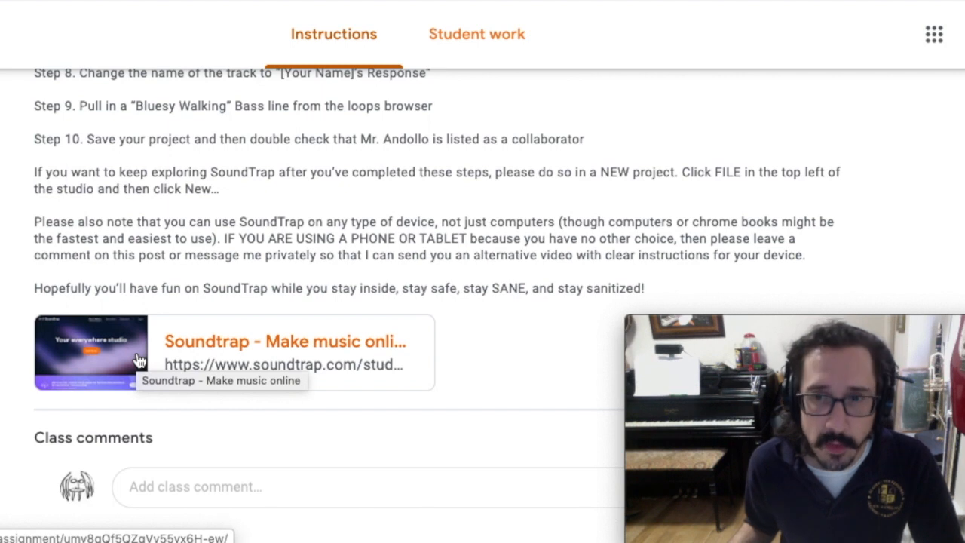
left_click(190, 347)
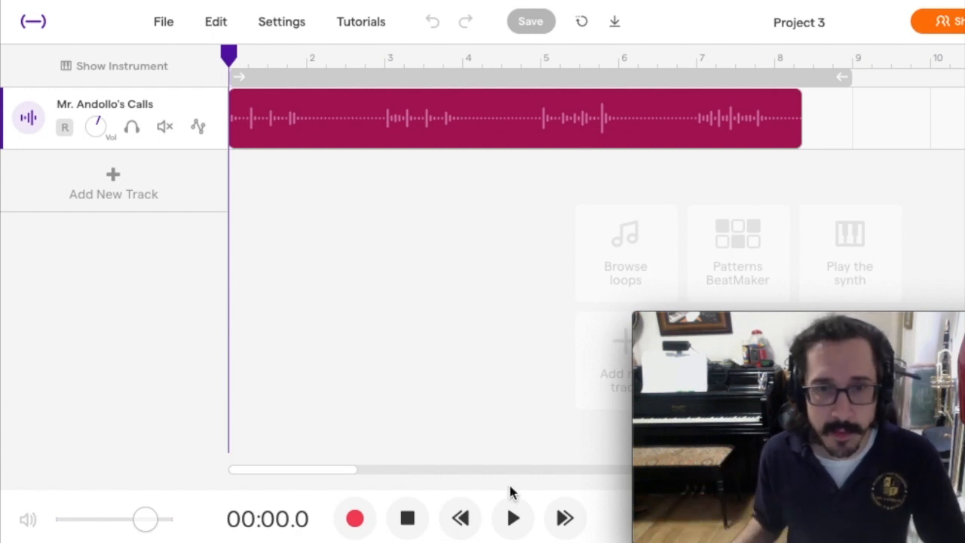
- Listen to the teacher's calls track already embedded in the project, stopping playback partway
left_click(515, 524)
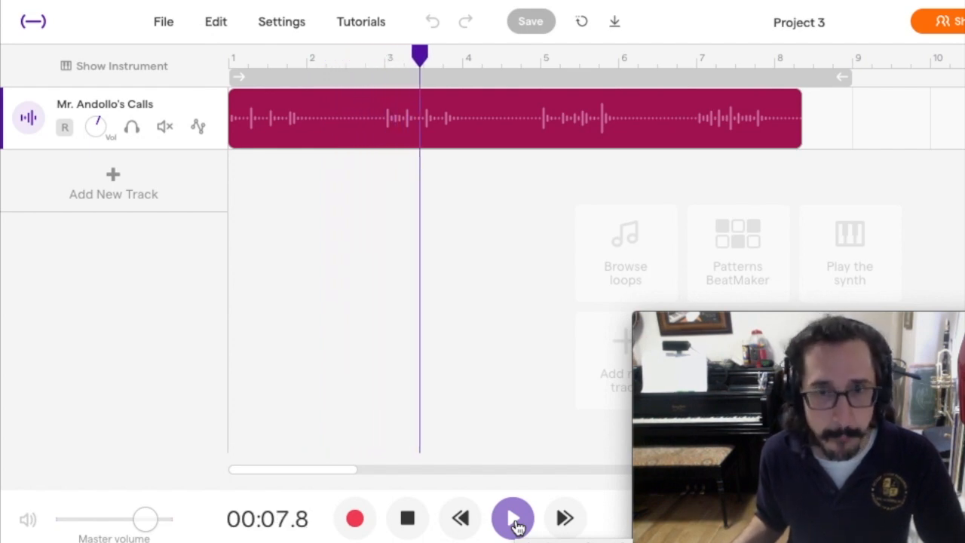
left_click(407, 527)
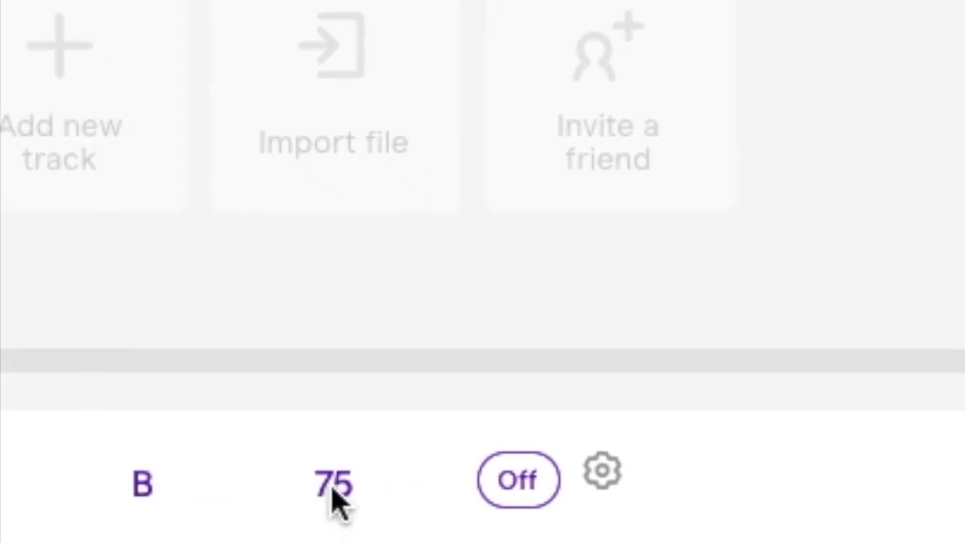
- Set the project tempo to 90 with the audio adjusted to match, and turn on the metronome
left_click(337, 501)
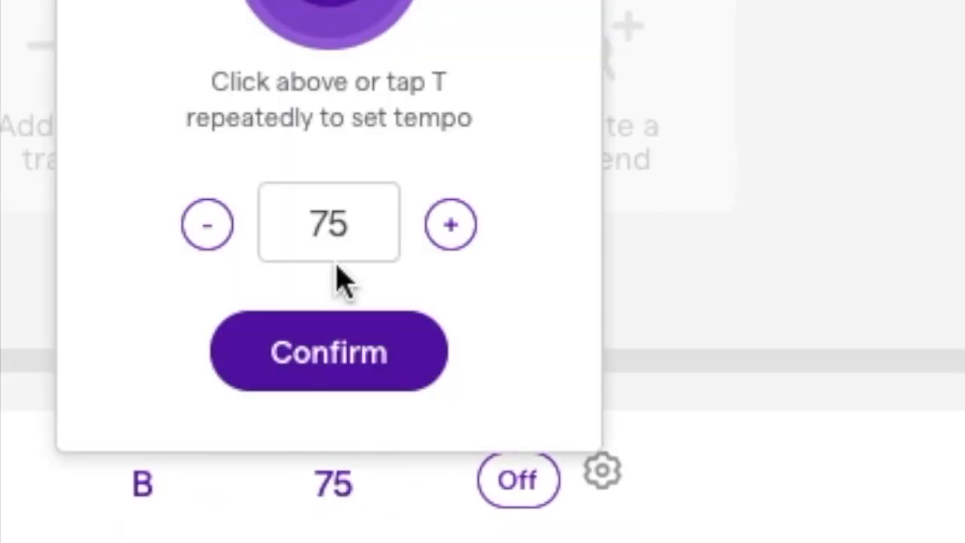
double_click(335, 217)
type("90")
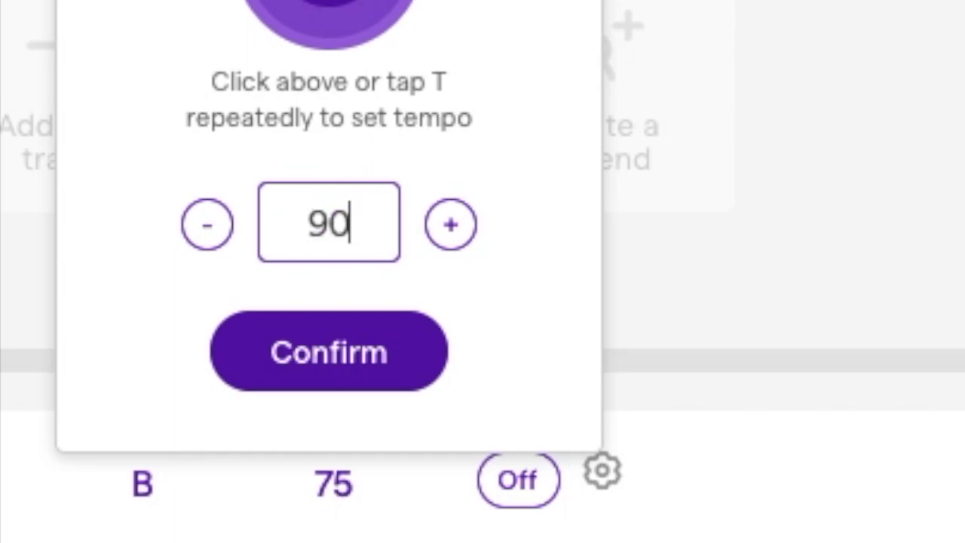
left_click(315, 369)
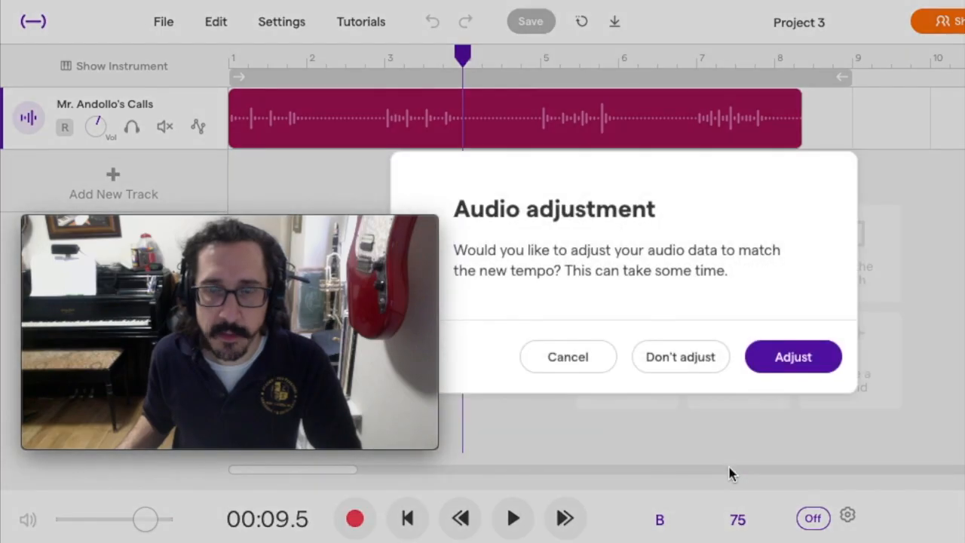
left_click(804, 367)
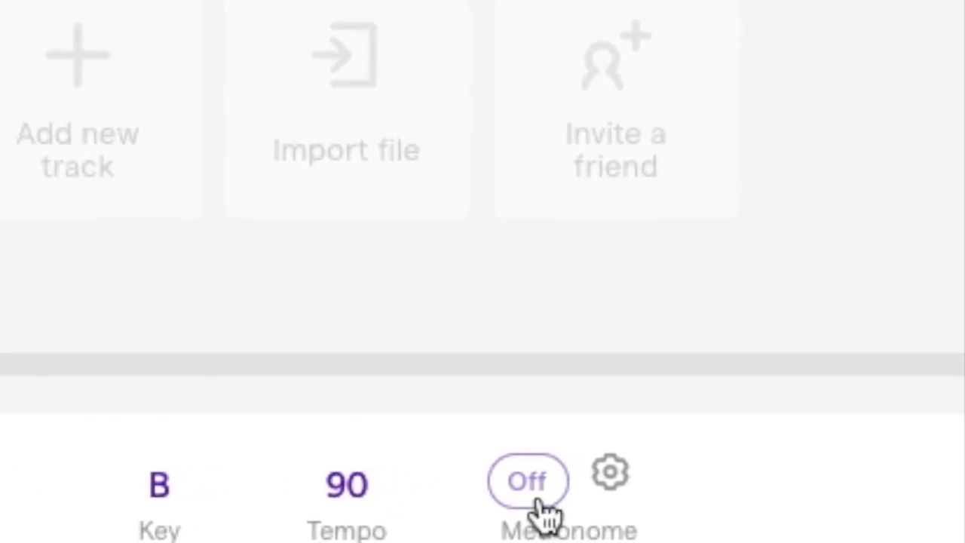
left_click(534, 499)
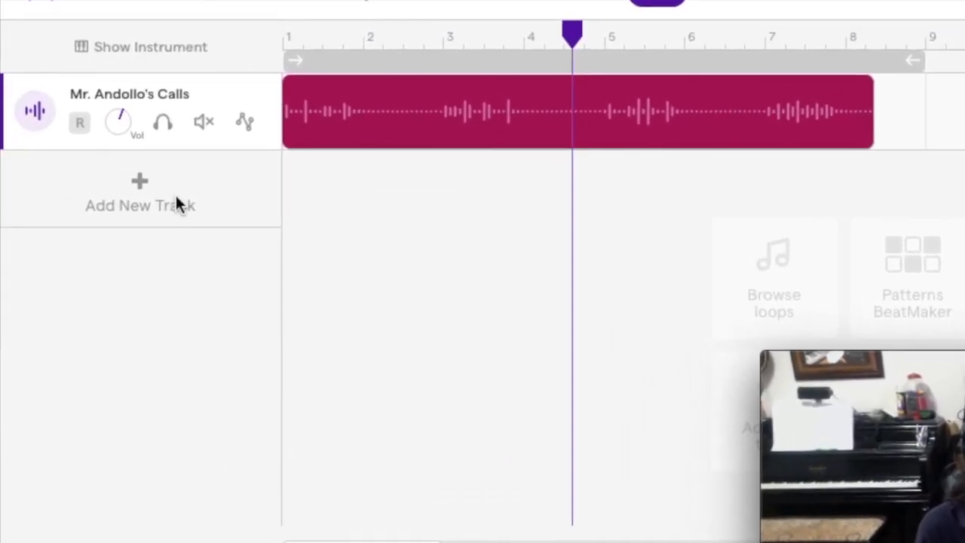
- Add a new Drum & beats track and switch it from the Patterns view to the Instrument view
left_click(164, 200)
left_click(161, 186)
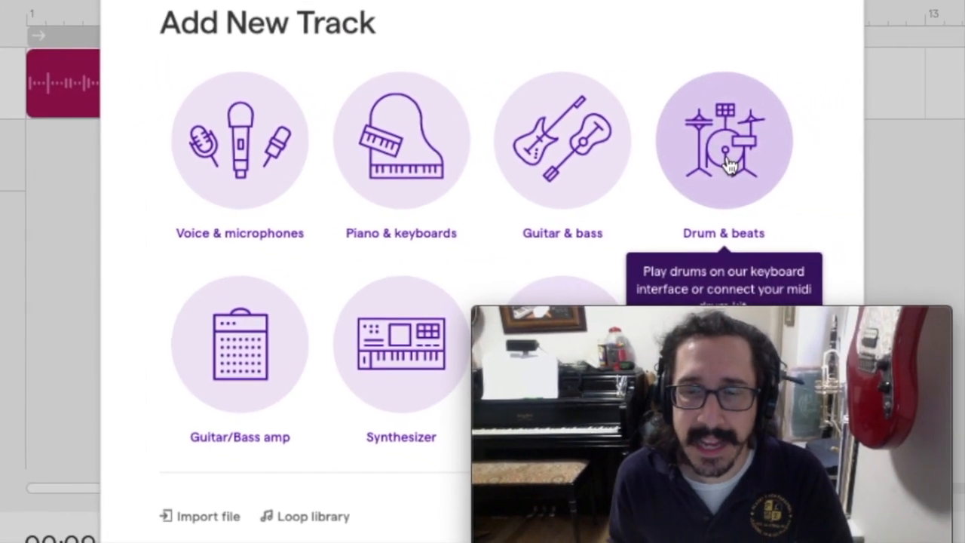
left_click(776, 170)
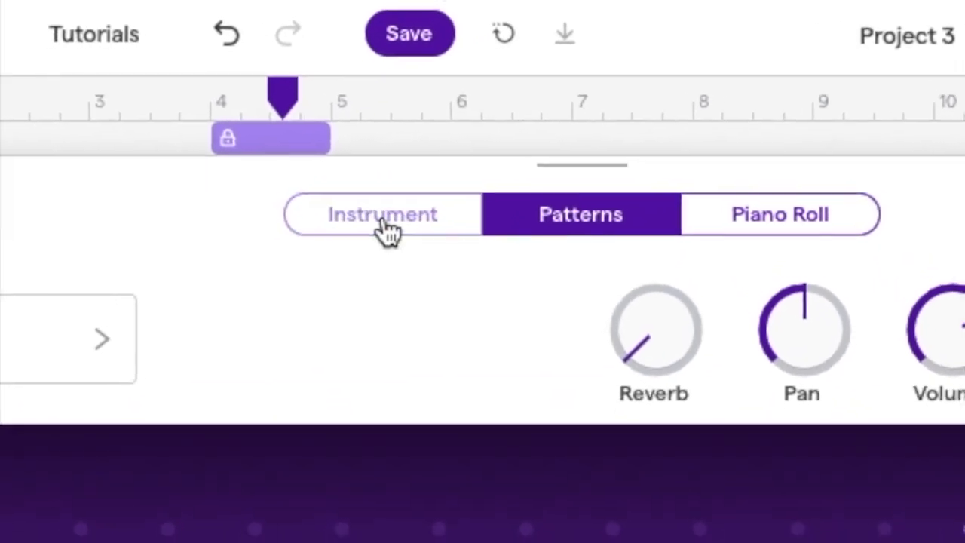
left_click(415, 207)
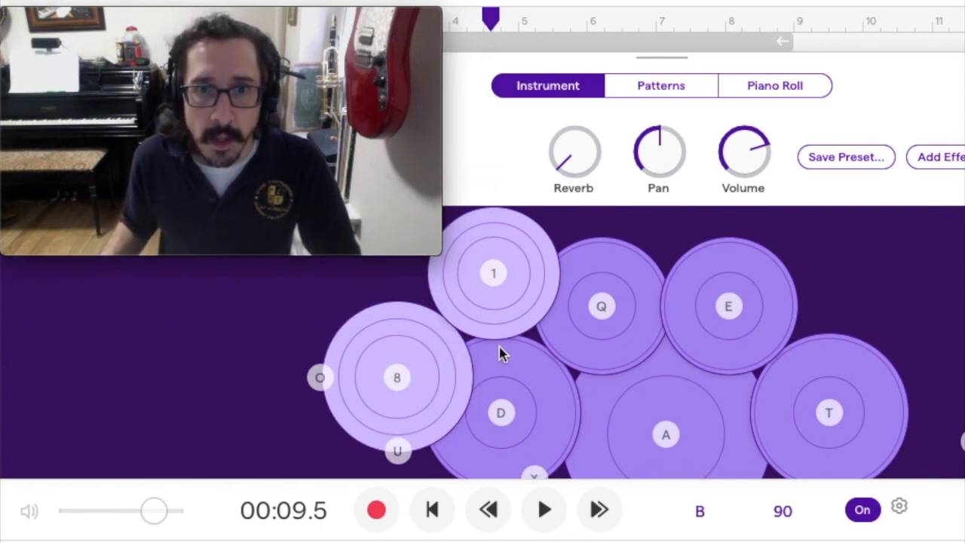
- Try out the sounds of the A and T pads on the virtual drum kit
left_click(653, 384)
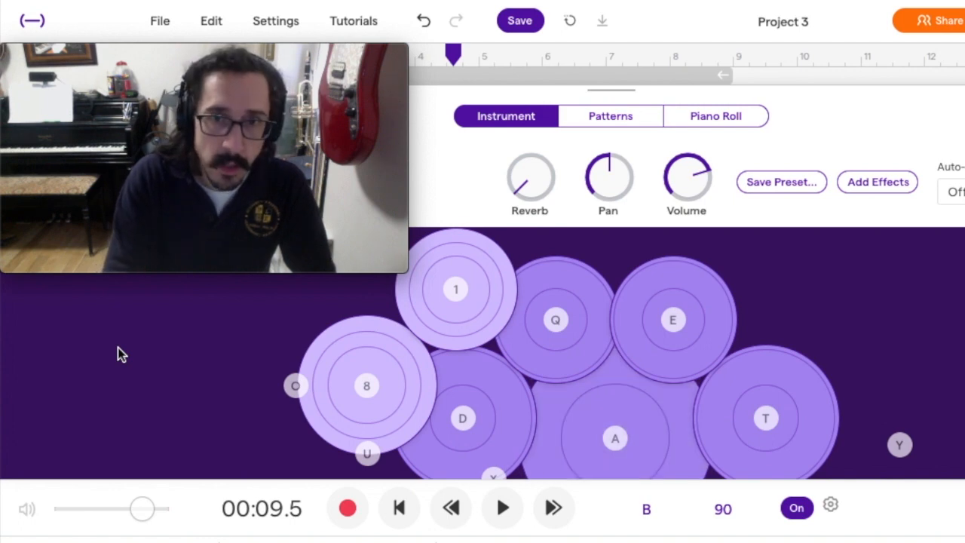
key("t")
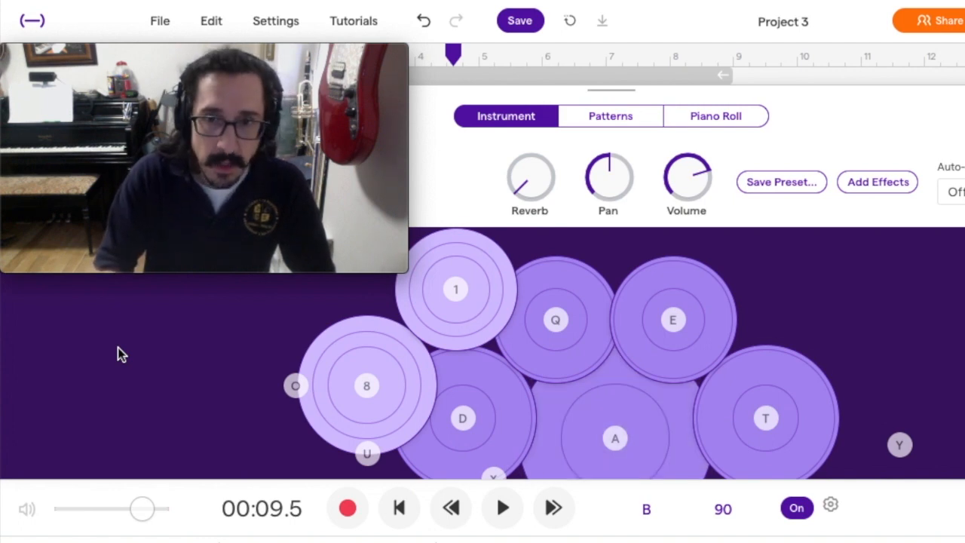
key("t")
key("t")
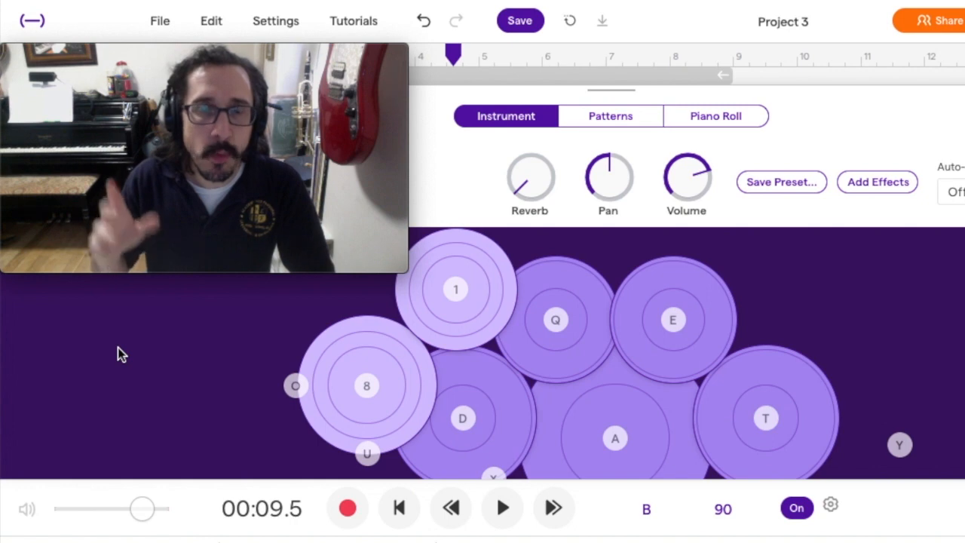
- Record drum responses from the song's start, playing pads D, Q, T and 8 in measures 2, 4, 6 and 8
key("Return")
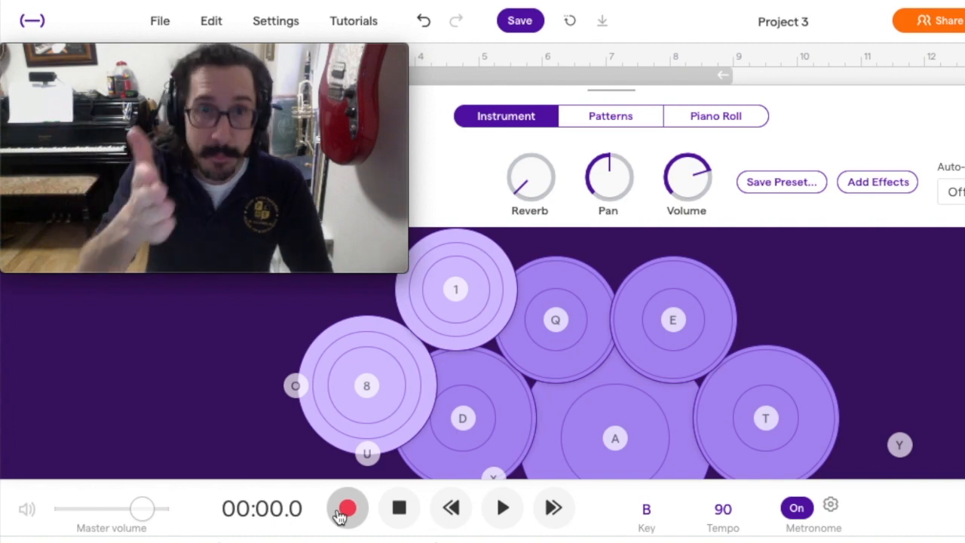
left_click(345, 510)
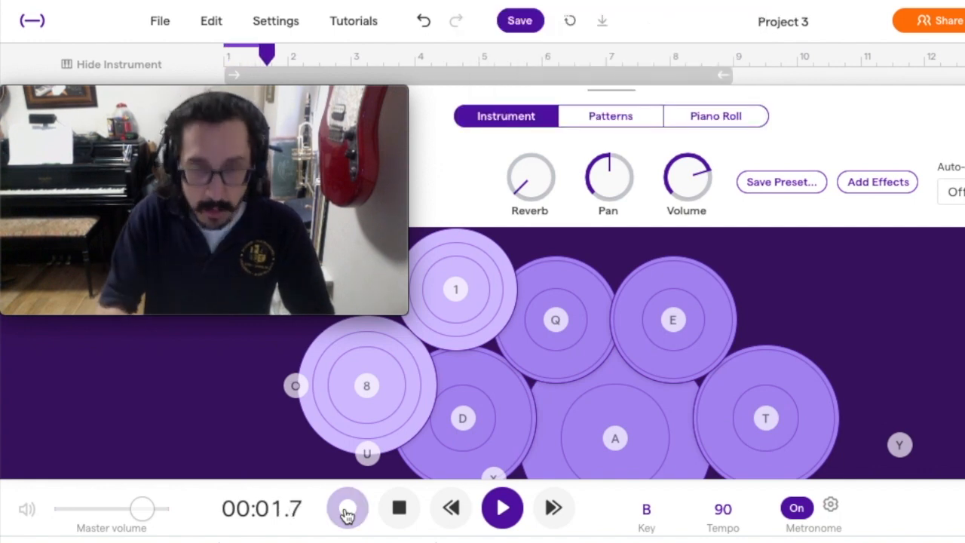
key("d")
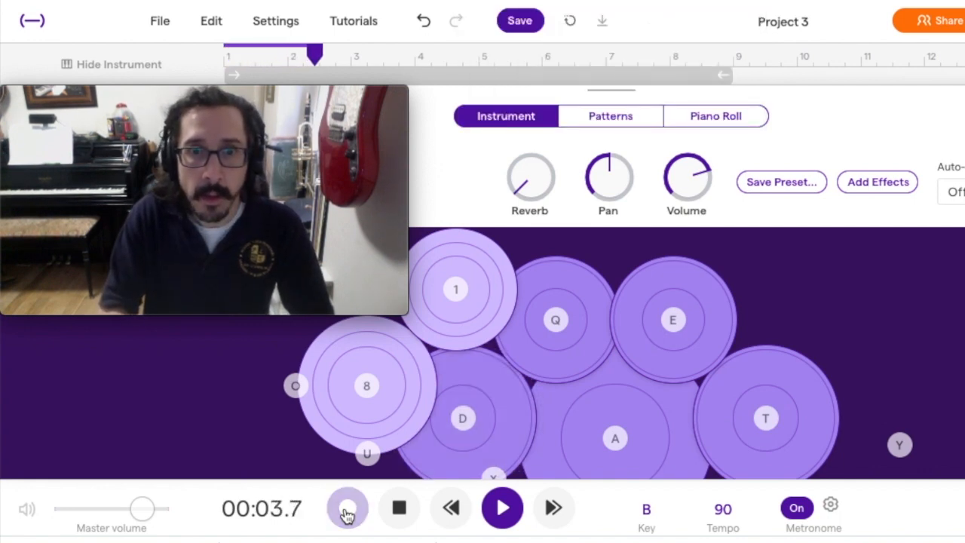
key("d")
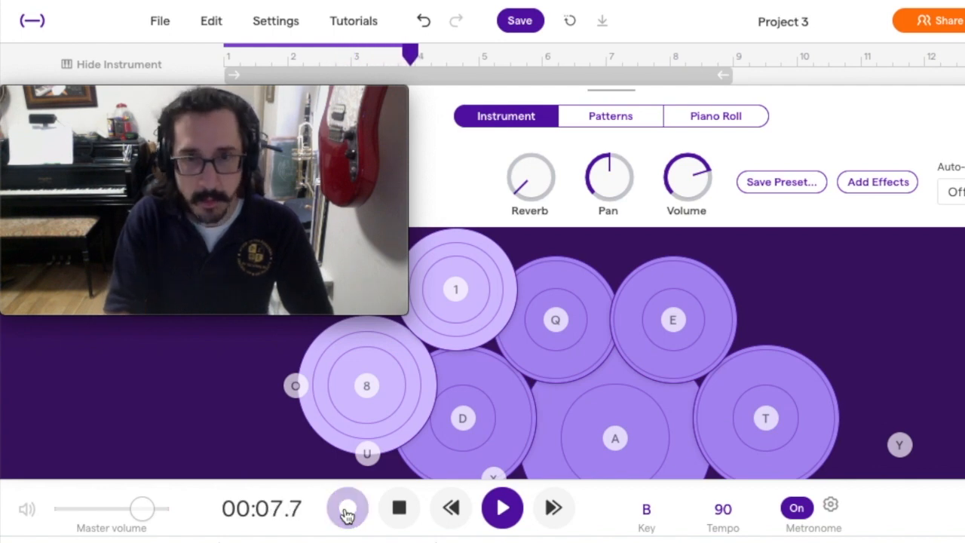
key("q")
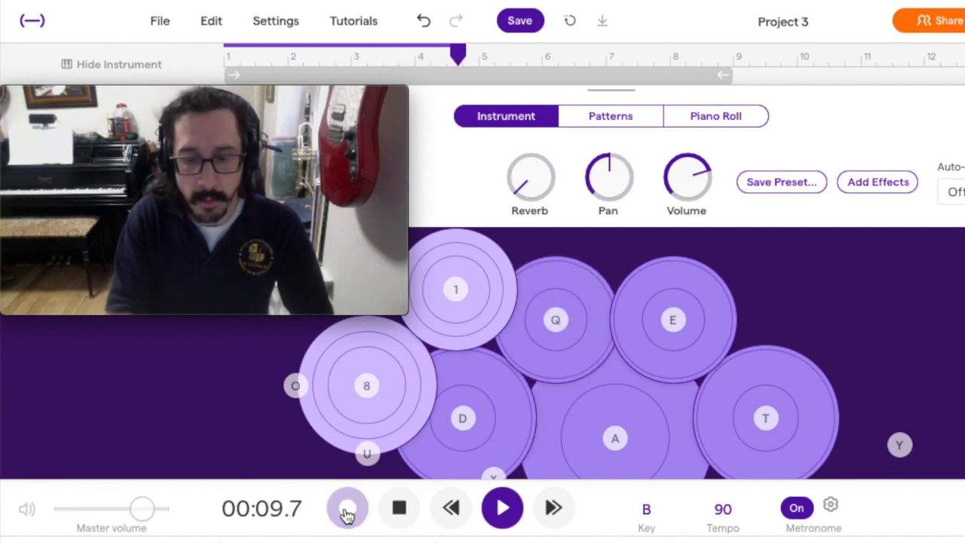
key("q")
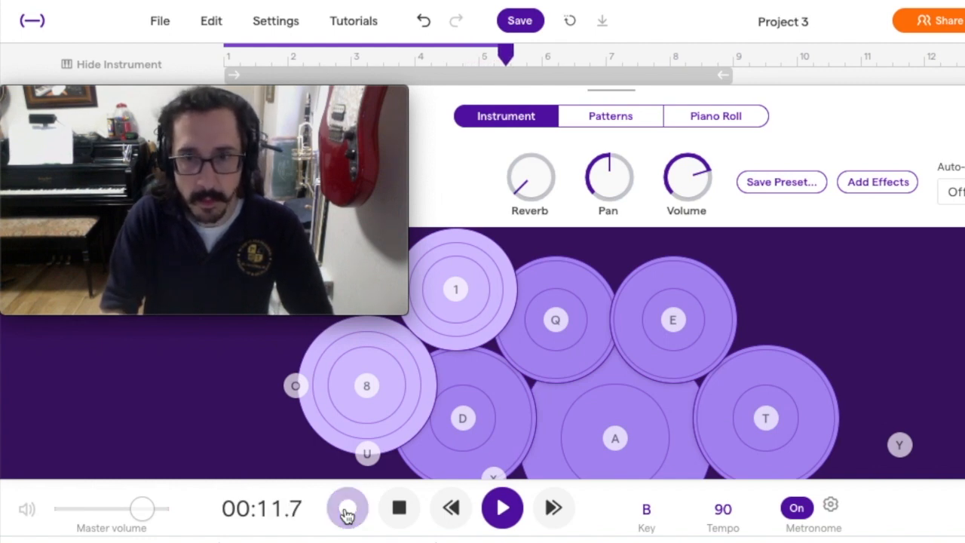
key("t")
key("t")
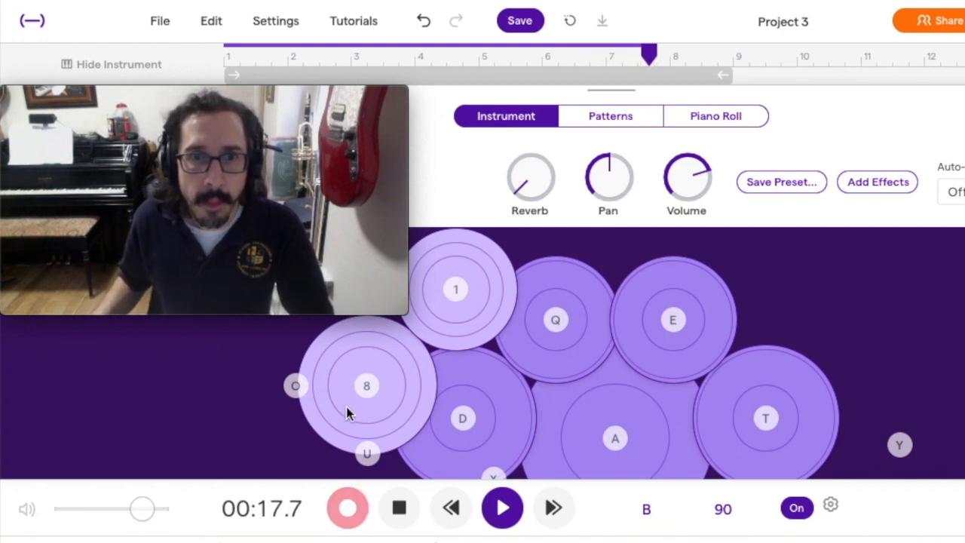
left_click(366, 387)
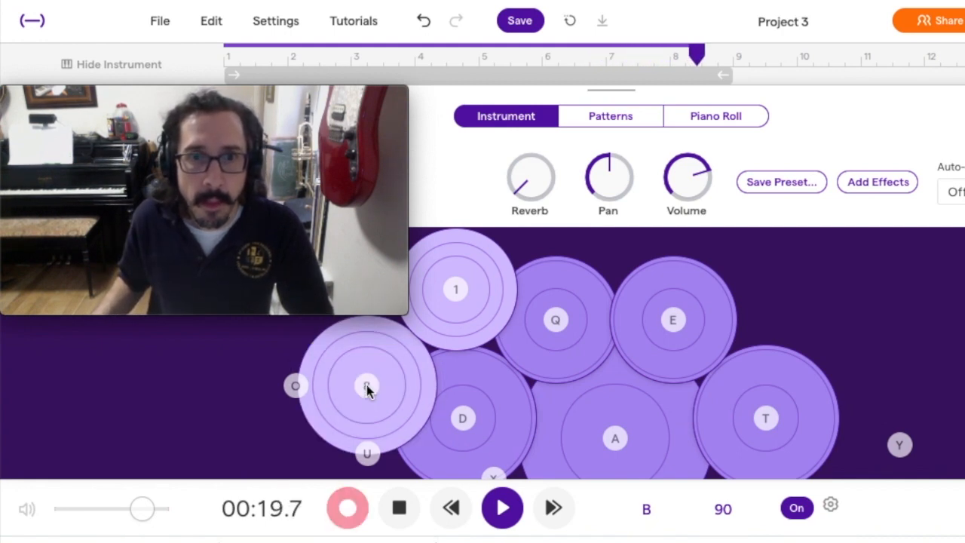
left_click(367, 387)
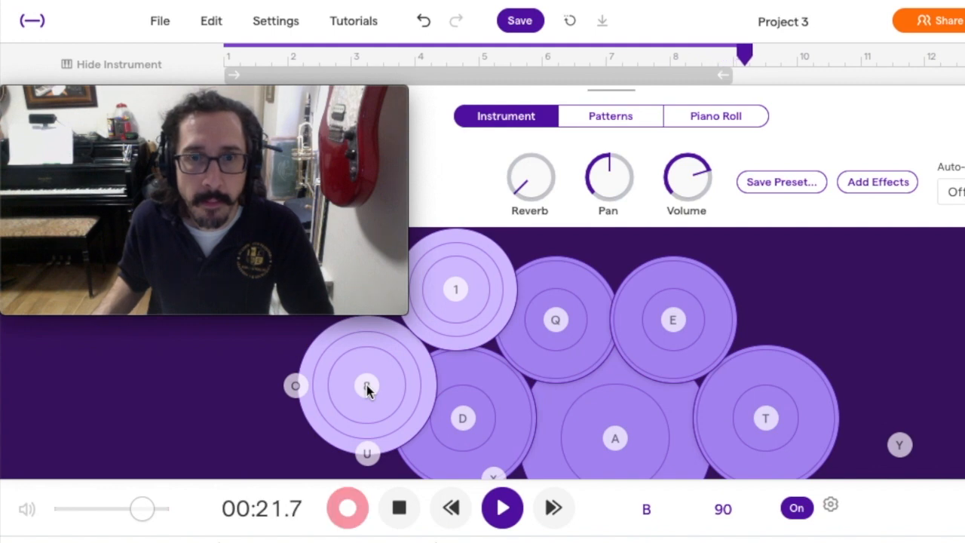
left_click(398, 505)
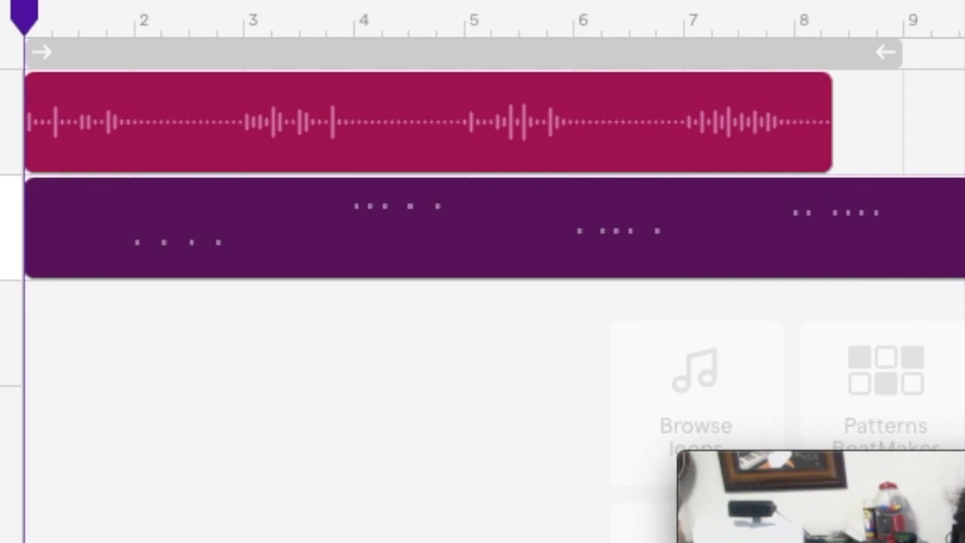
- Play back the recorded drum responses and quantize their region to 1/8
key("space")
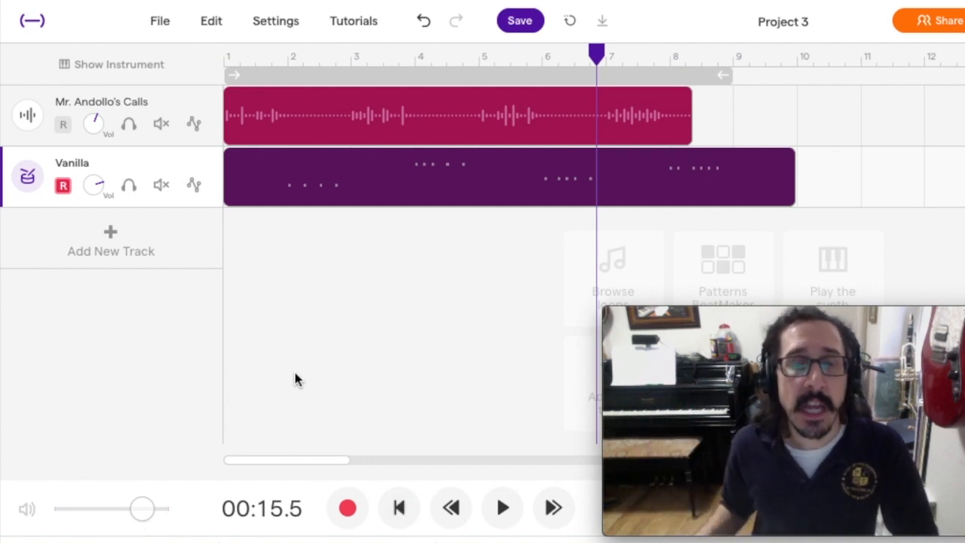
mouse_move(299, 184)
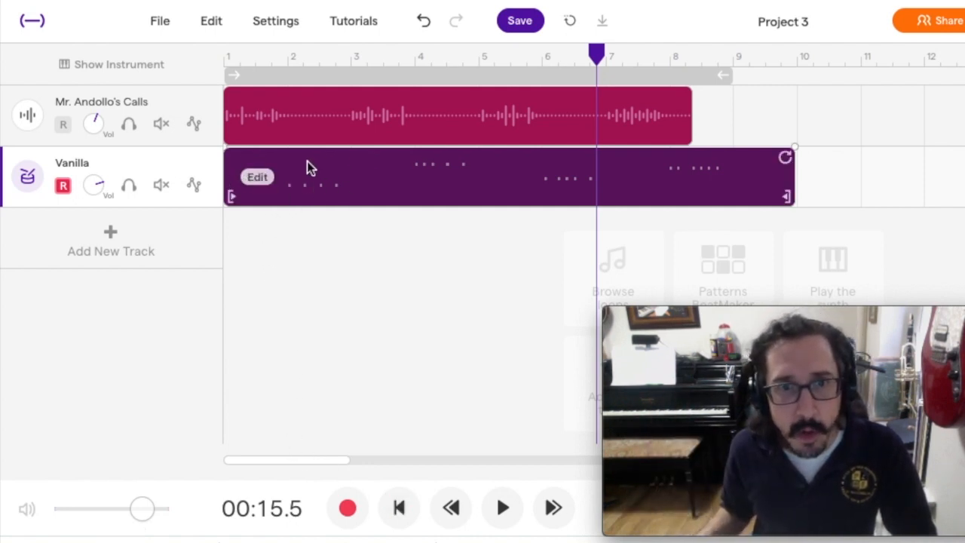
left_click(256, 178)
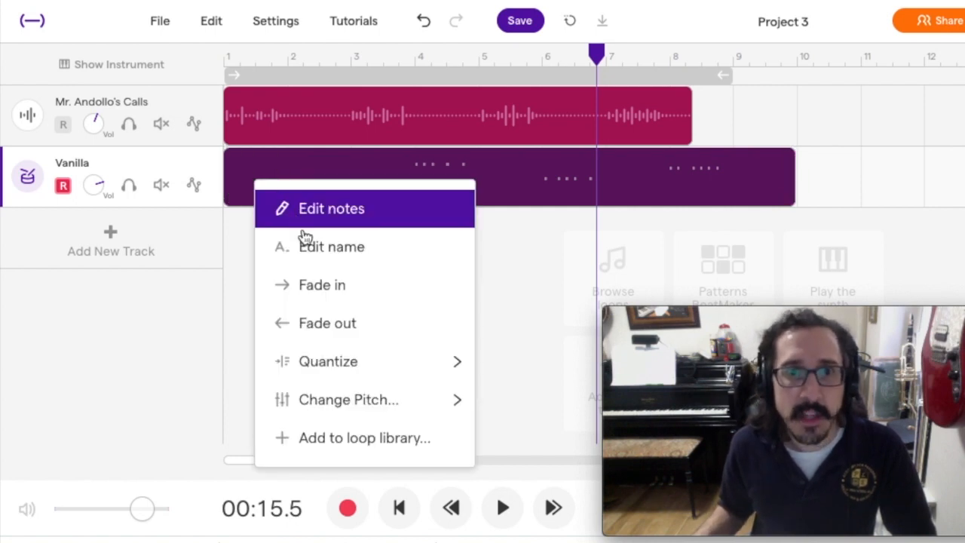
mouse_move(301, 363)
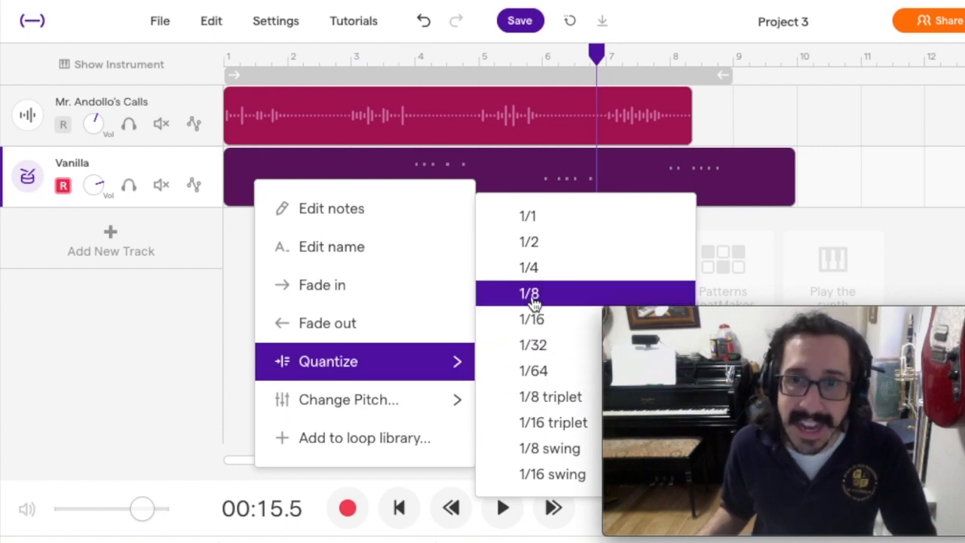
left_click(530, 293)
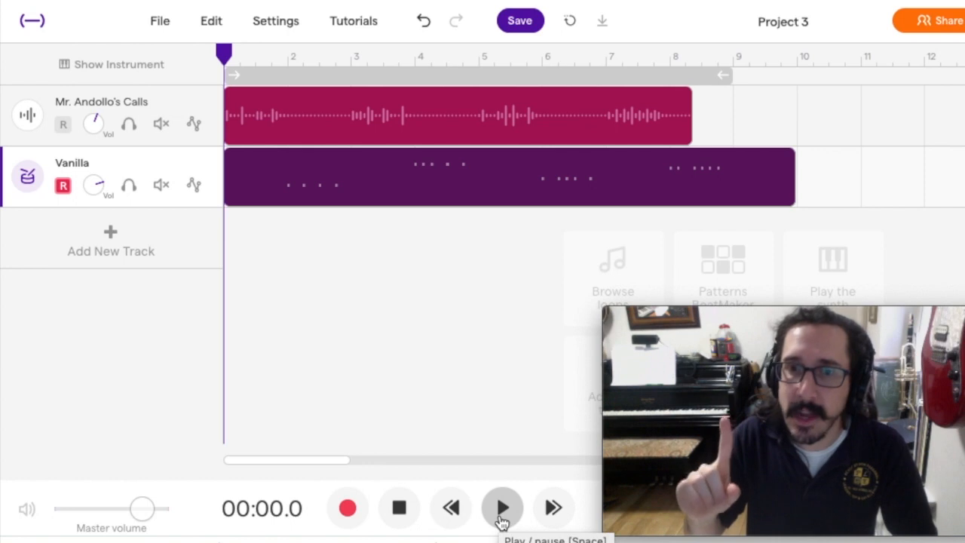
- Listen to the quantized drum responses together with the calls track from the start
left_click(502, 521)
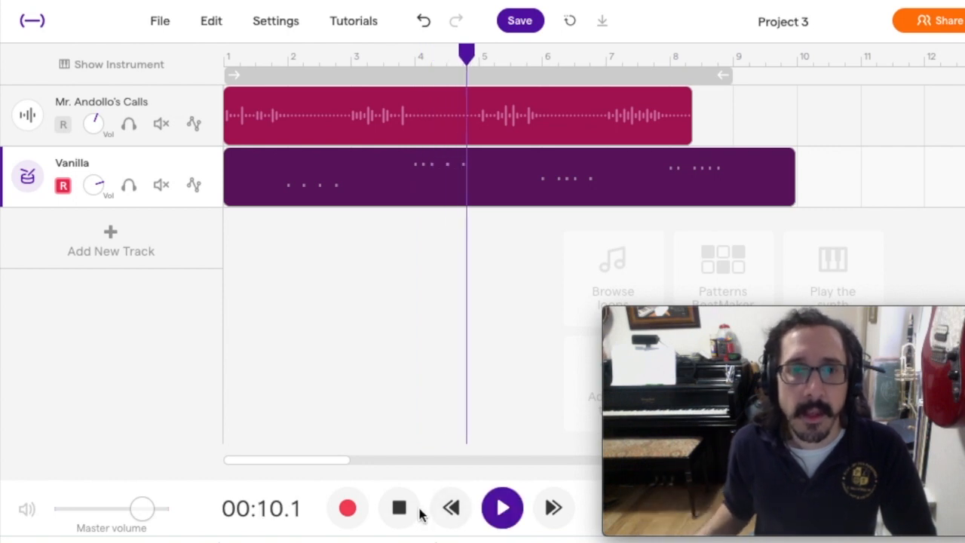
left_click(405, 516)
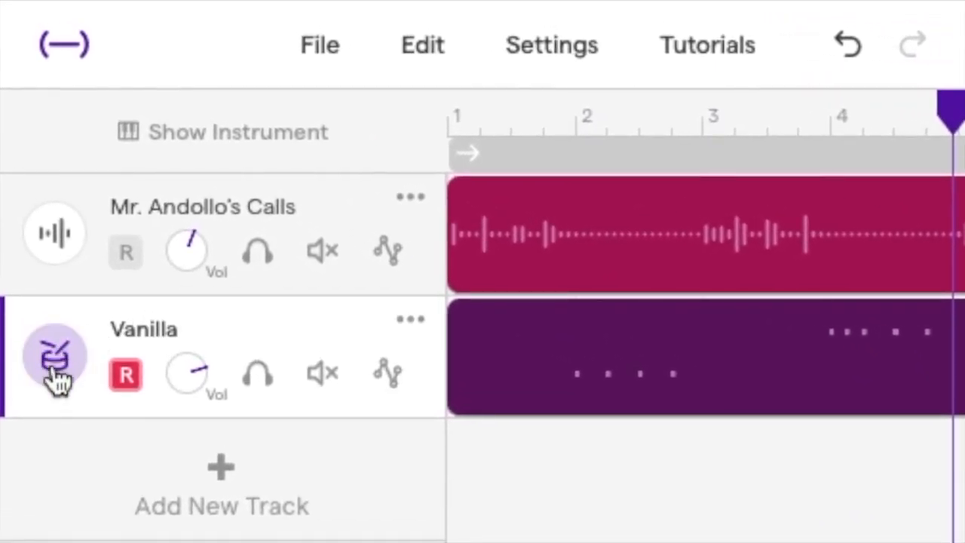
- Rename the Vanilla drum track to the student's first name followed by "Response"
left_click(145, 332)
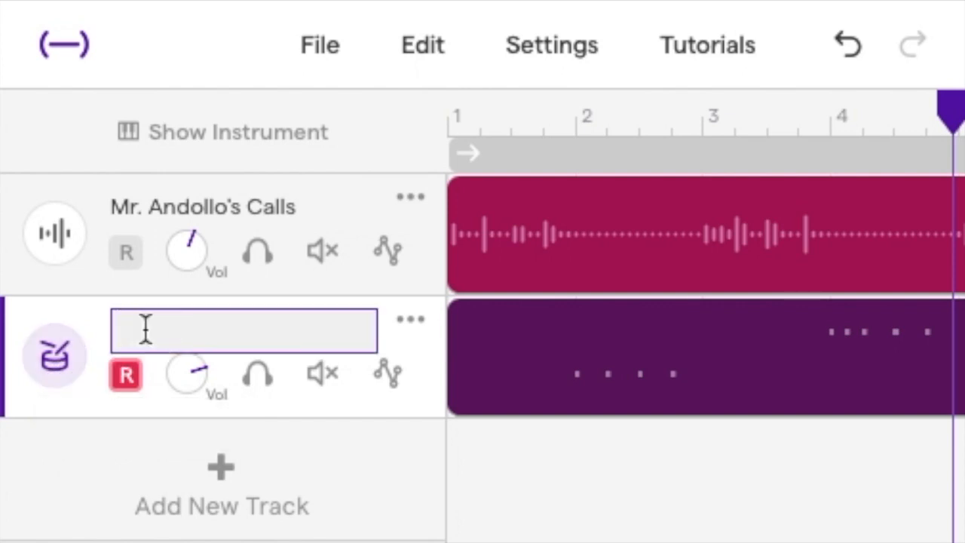
type("John's Response")
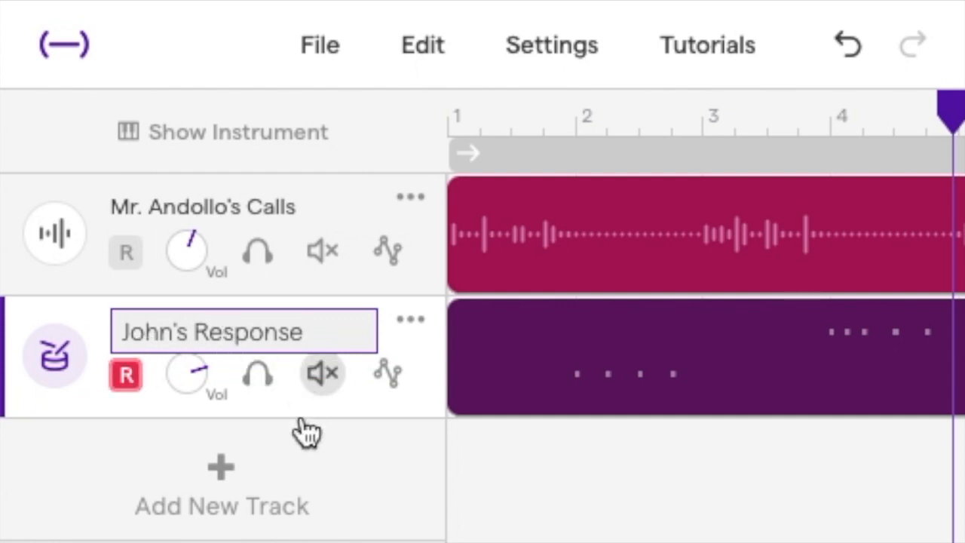
key("Return")
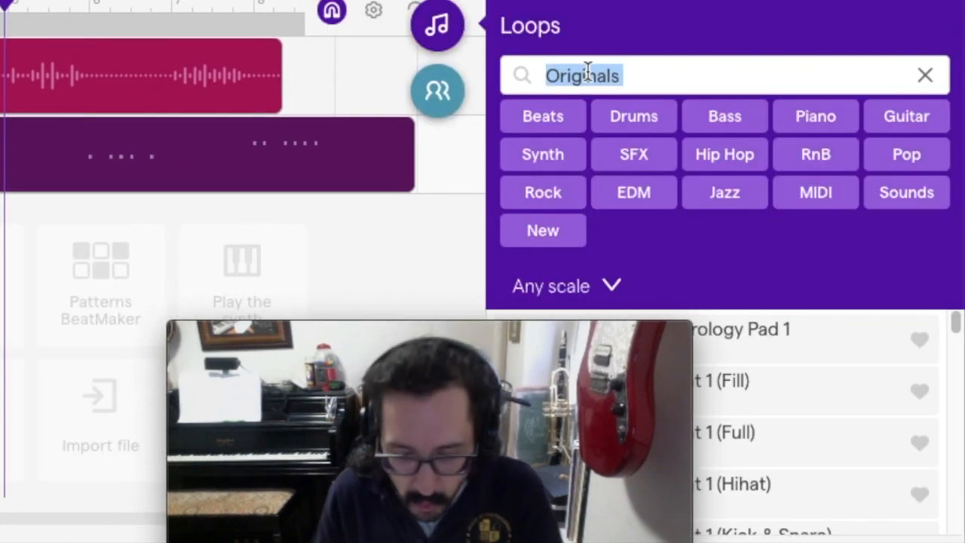
- Find the "bluesy walking" loops and add Bass - Bluesy Walking 1 as a new track starting at measure 1
type("bluesy walking")
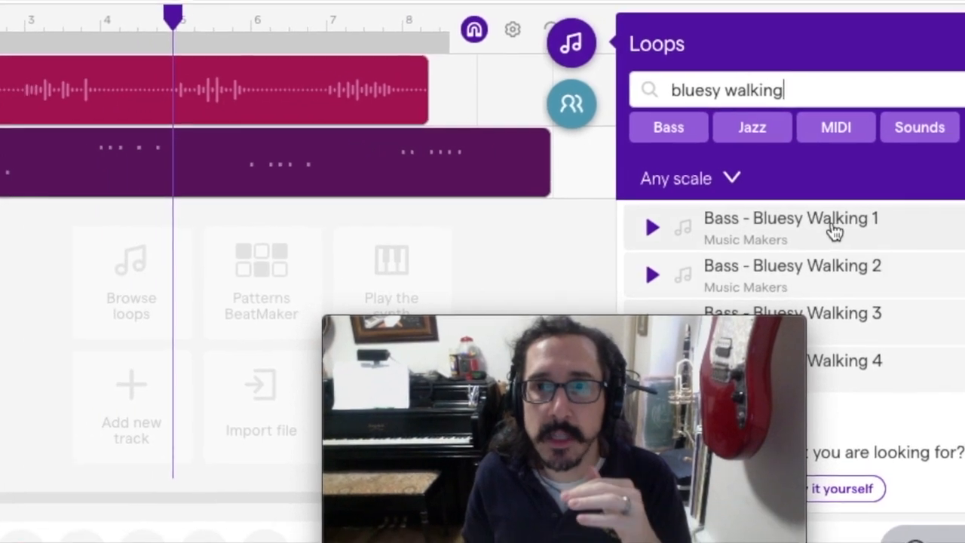
left_click_drag(835, 227, 4, 248)
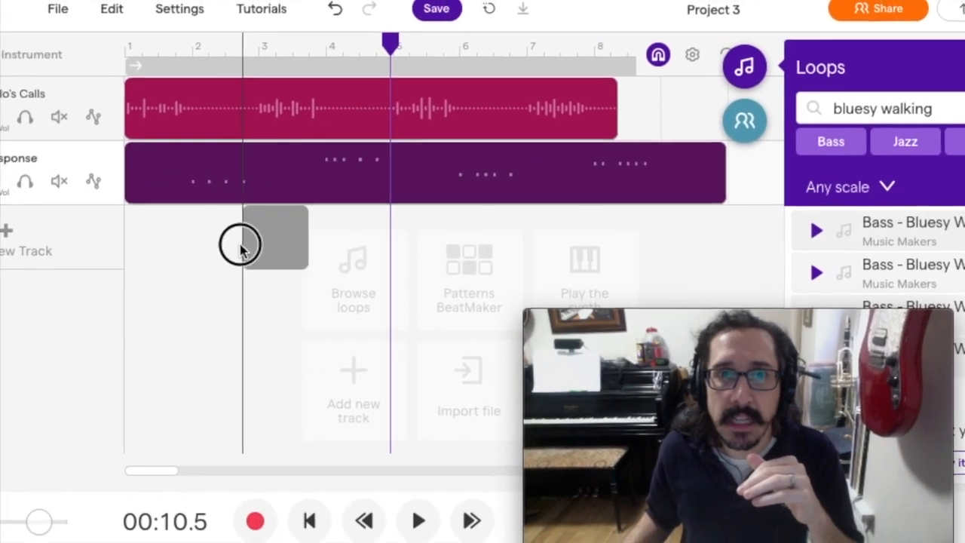
left_click_drag(240, 247, 37, 250)
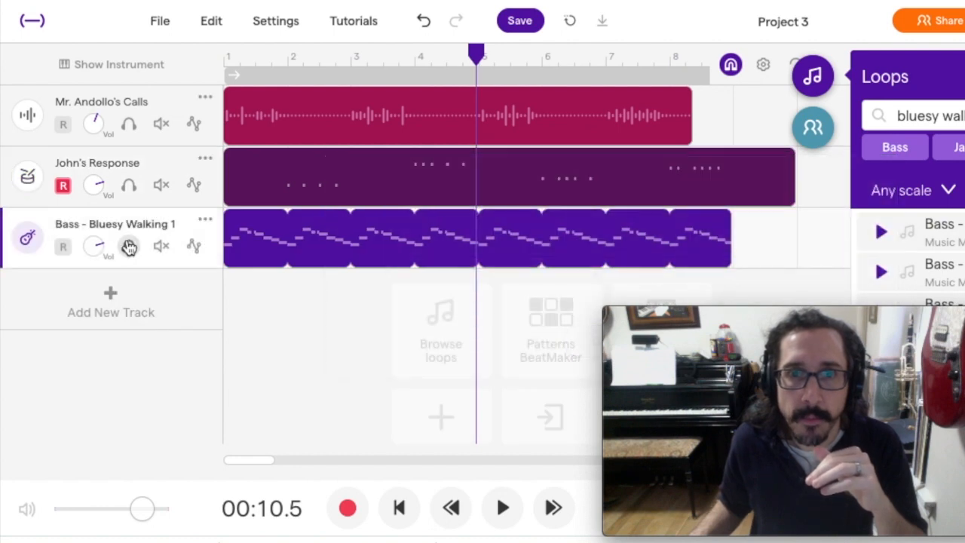
- Listen to the calls, drum responses and bass loop together from the song's start
left_click(399, 507)
left_click(499, 512)
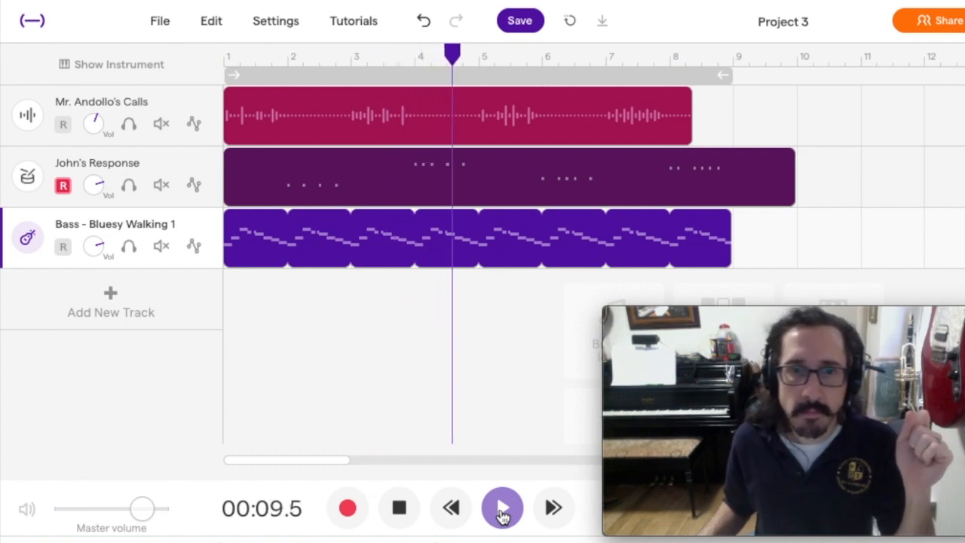
left_click(400, 512)
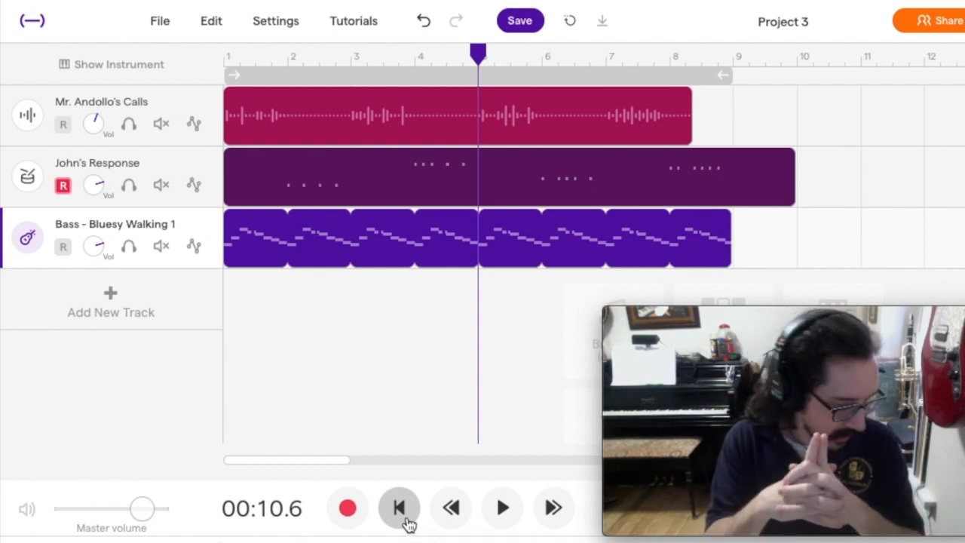
- Save Project 3 and check who is listed under its collaborators
left_click(509, 22)
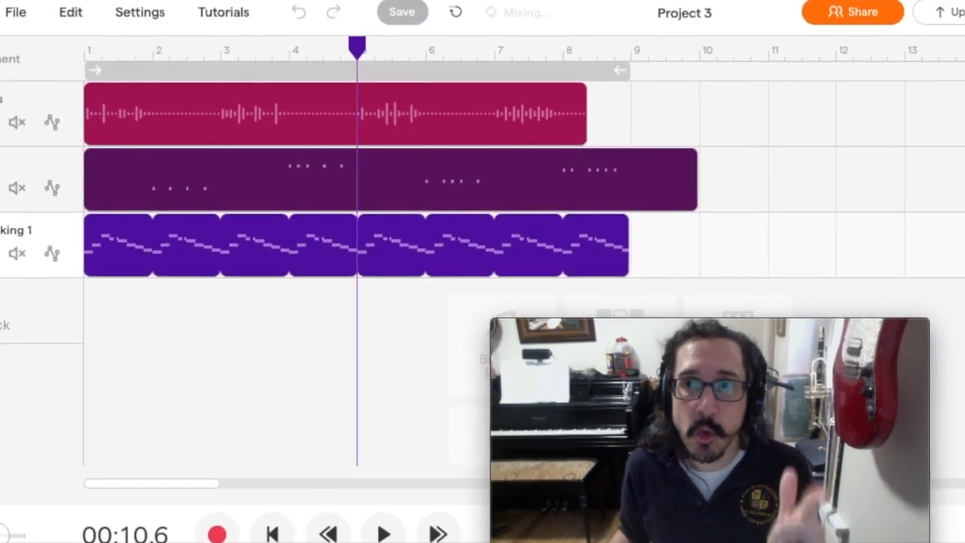
left_click(622, 122)
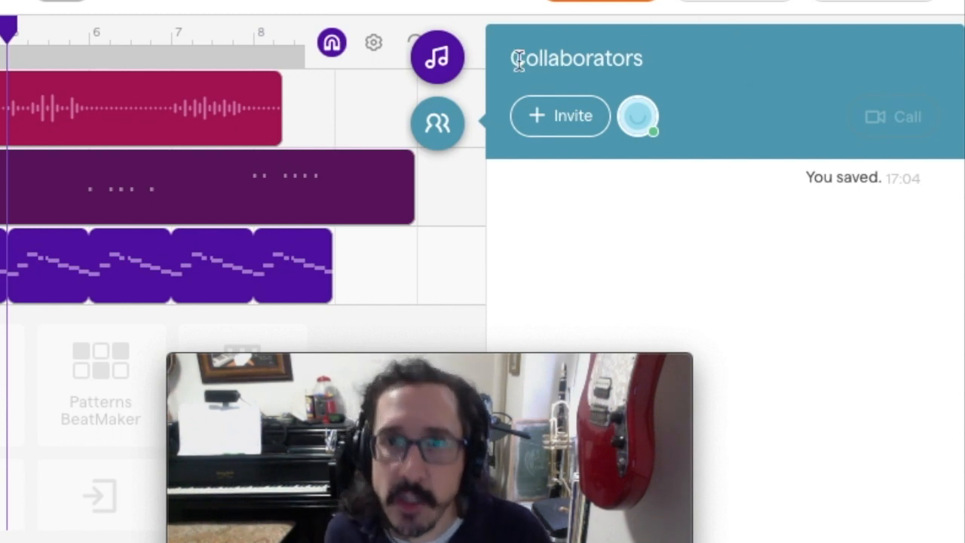
left_click(435, 130)
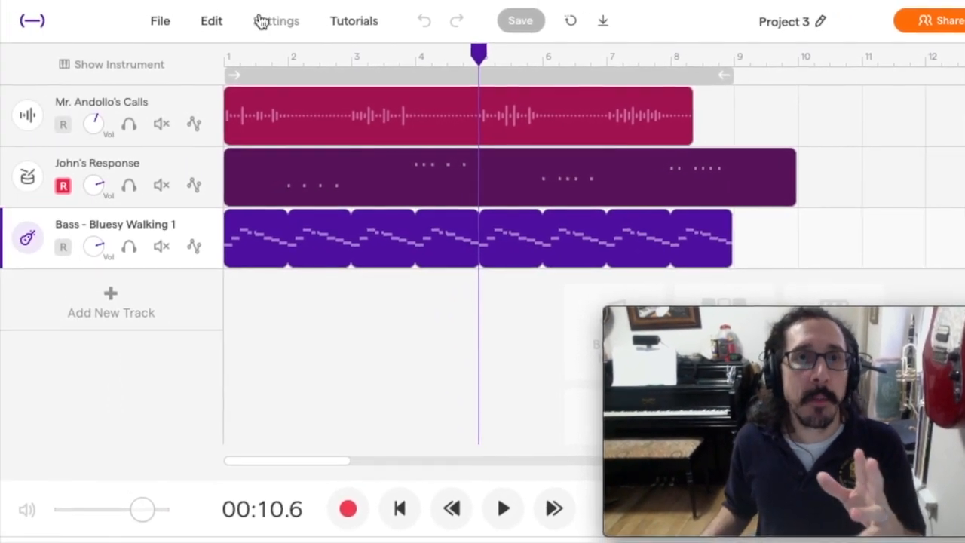
- Create a new music project from scratch for further exploration
left_click(172, 25)
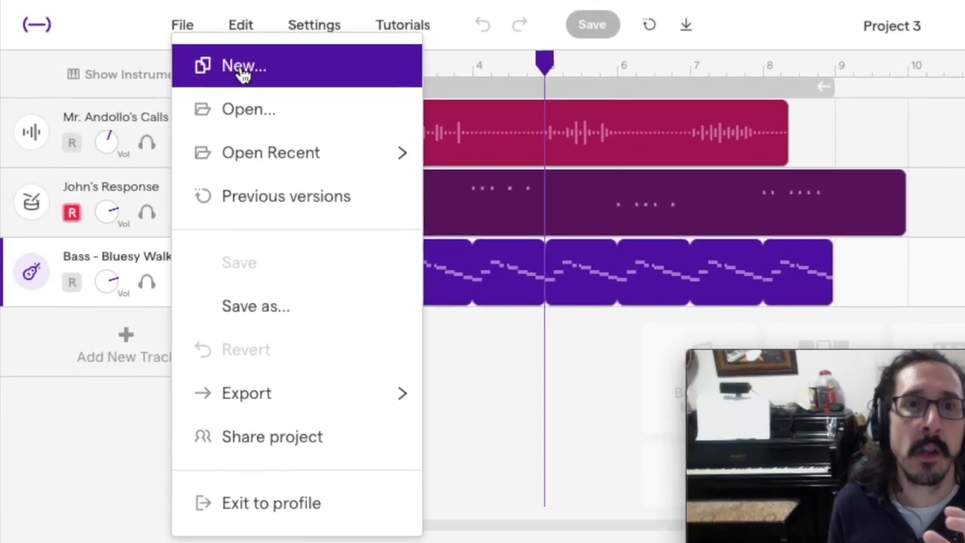
left_click(214, 59)
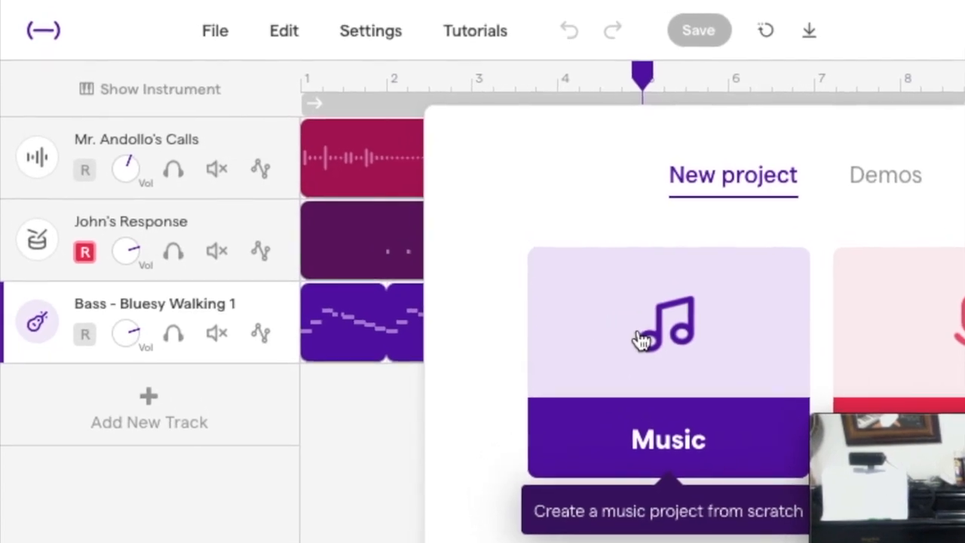
left_click(595, 307)
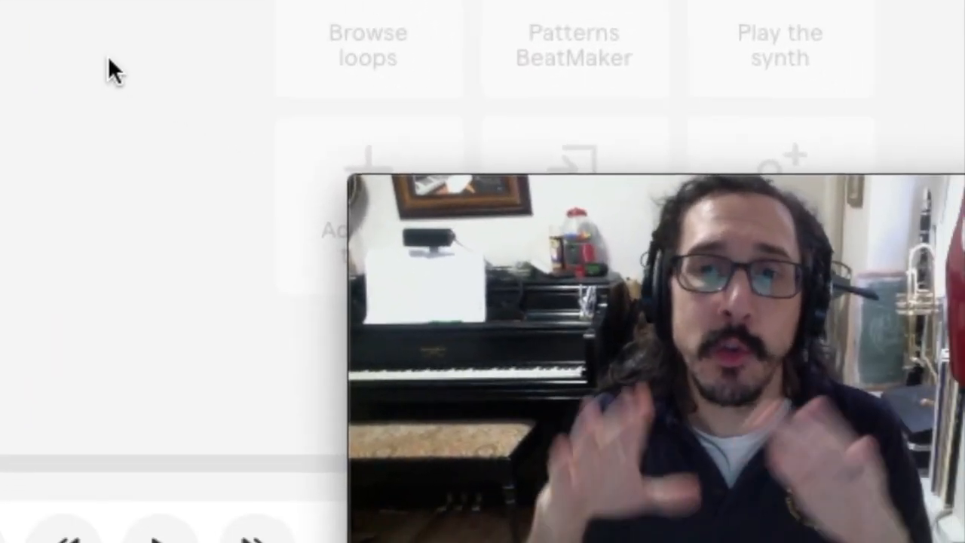
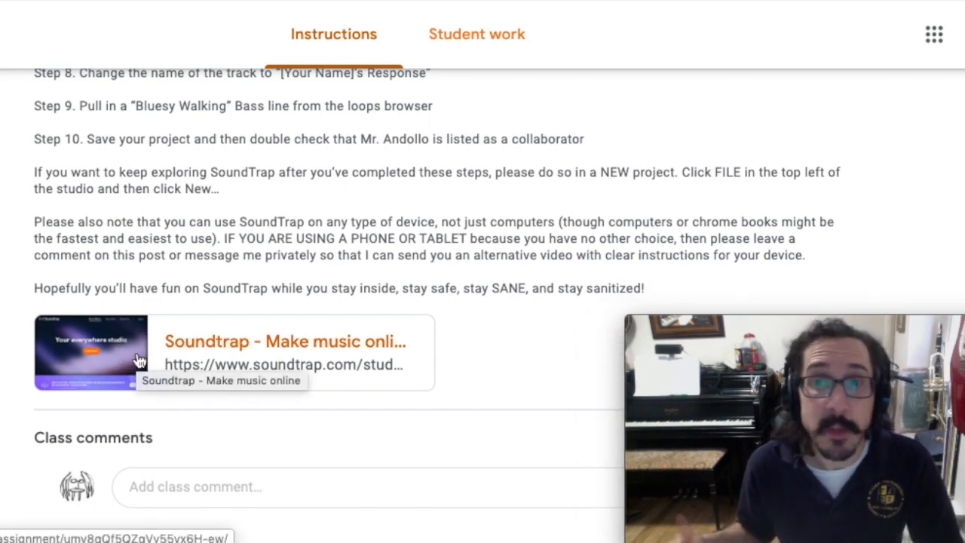
- Open the Soundtrap assignment attached to the class instructions and listen to the calls track in Project 3
left_click(187, 342)
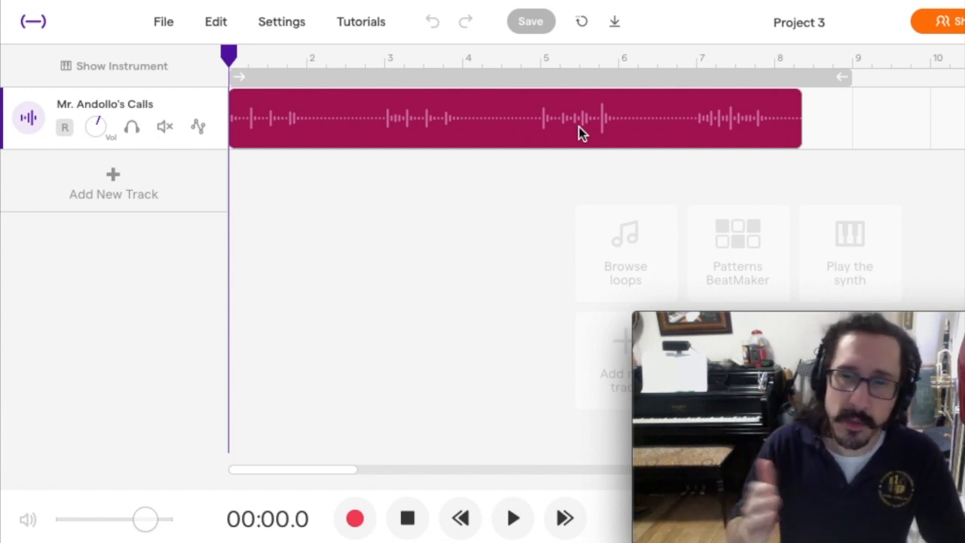
left_click(513, 520)
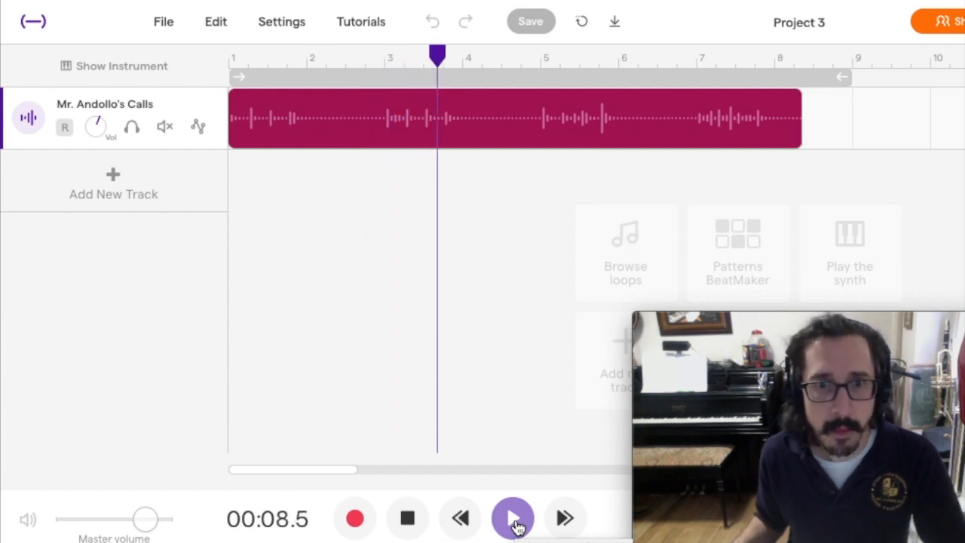
left_click(407, 527)
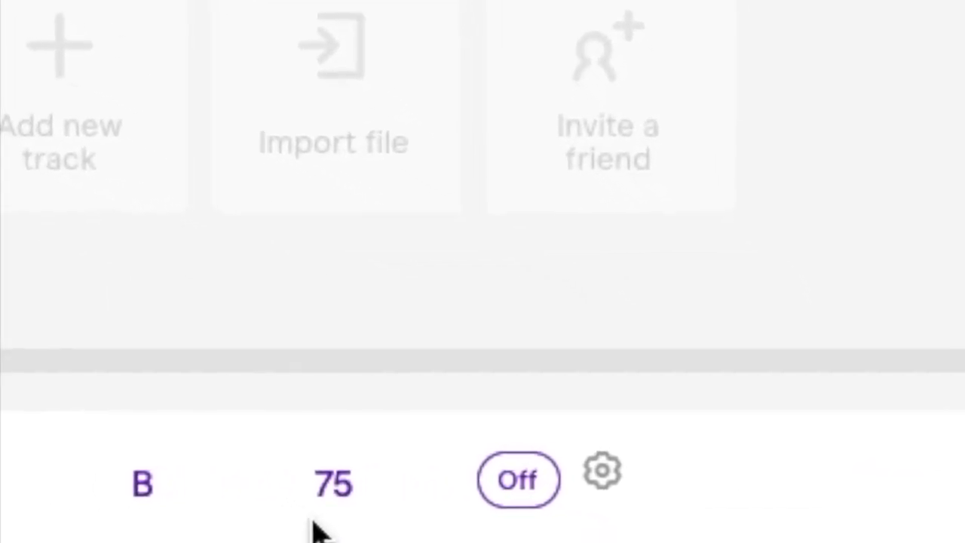
- Set the project tempo to 90, adjust the audio to match it, and turn the metronome on
left_click(334, 489)
double_click(337, 221)
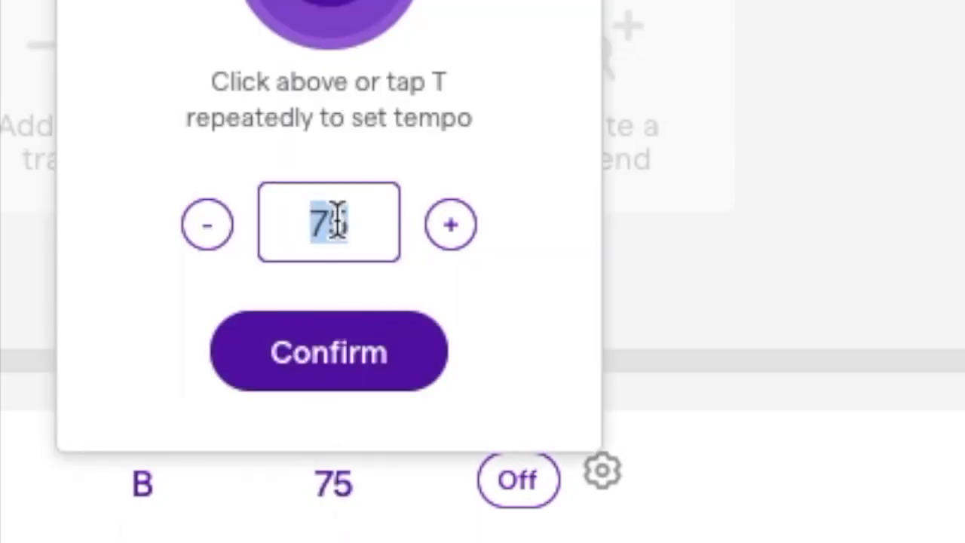
type("90")
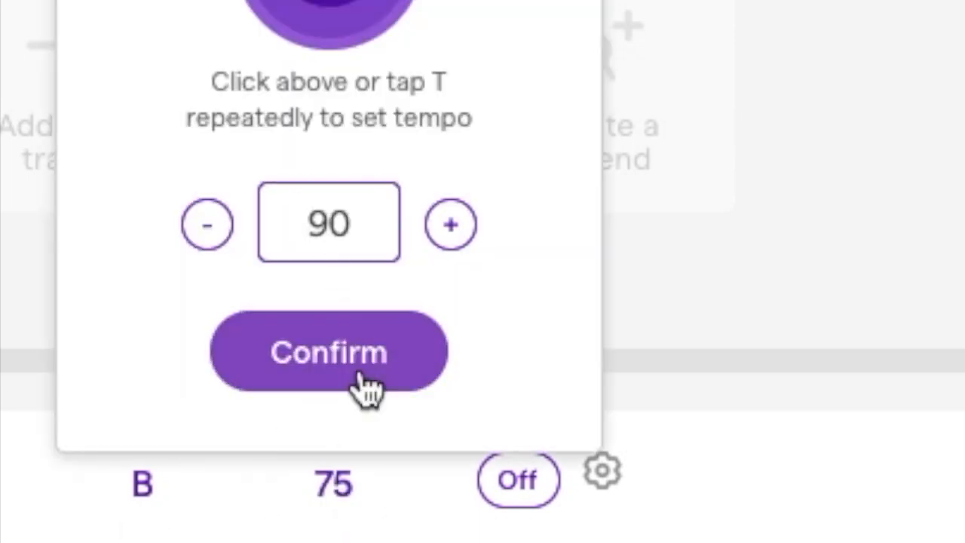
left_click(314, 371)
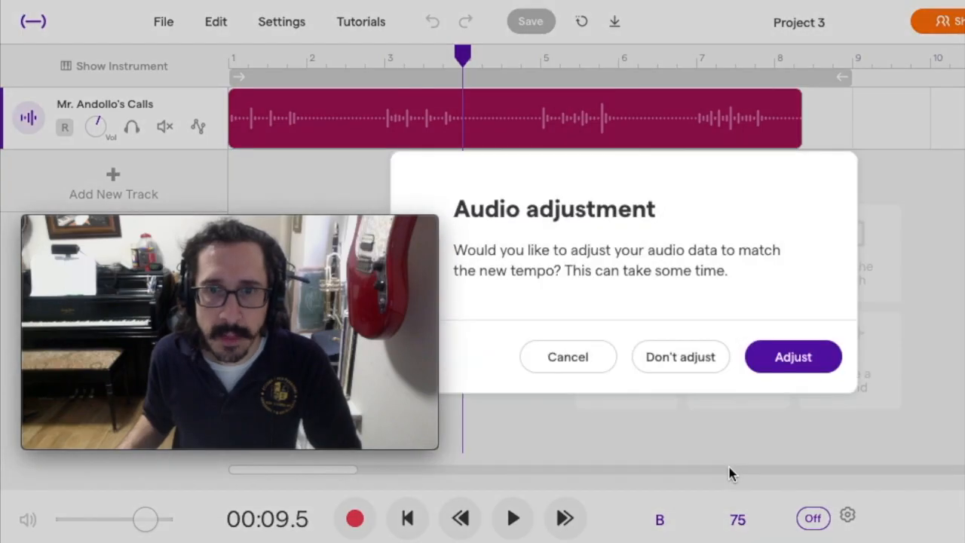
left_click(801, 370)
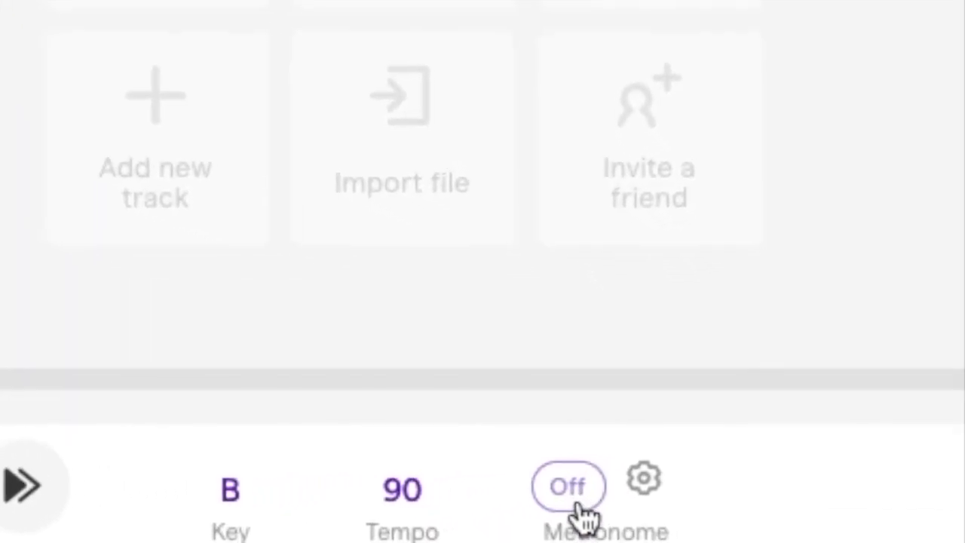
left_click(576, 499)
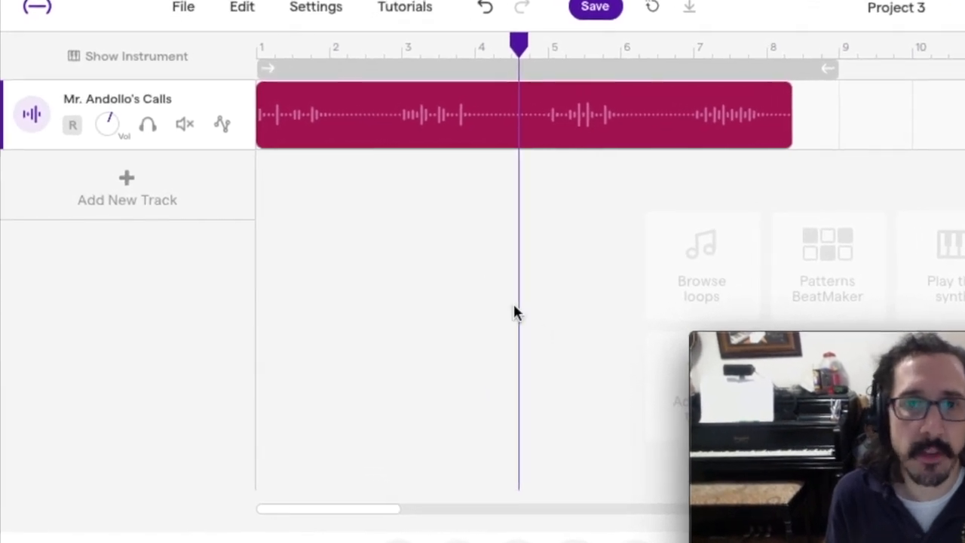
- Add a new Drum & beats track and show its playable instrument pads instead of the patterns
left_click(161, 198)
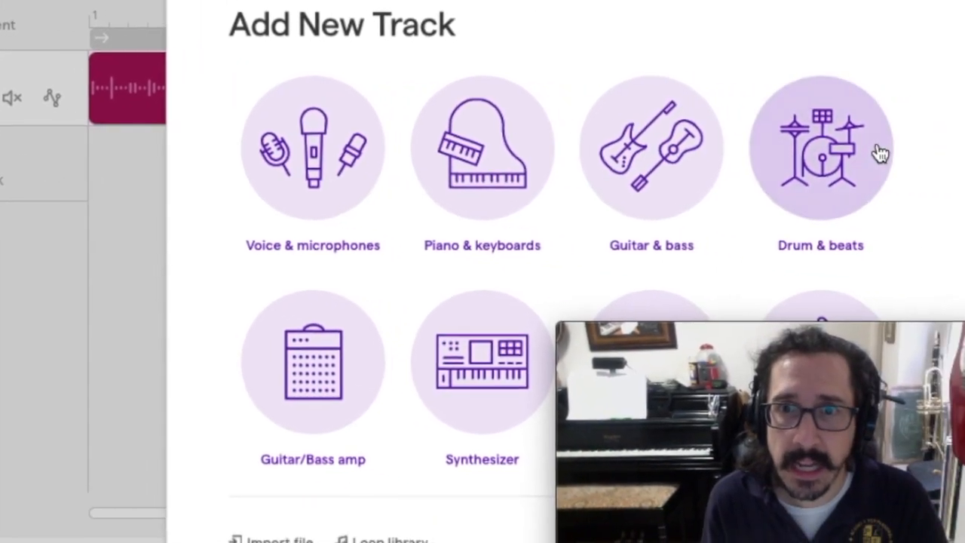
left_click(880, 154)
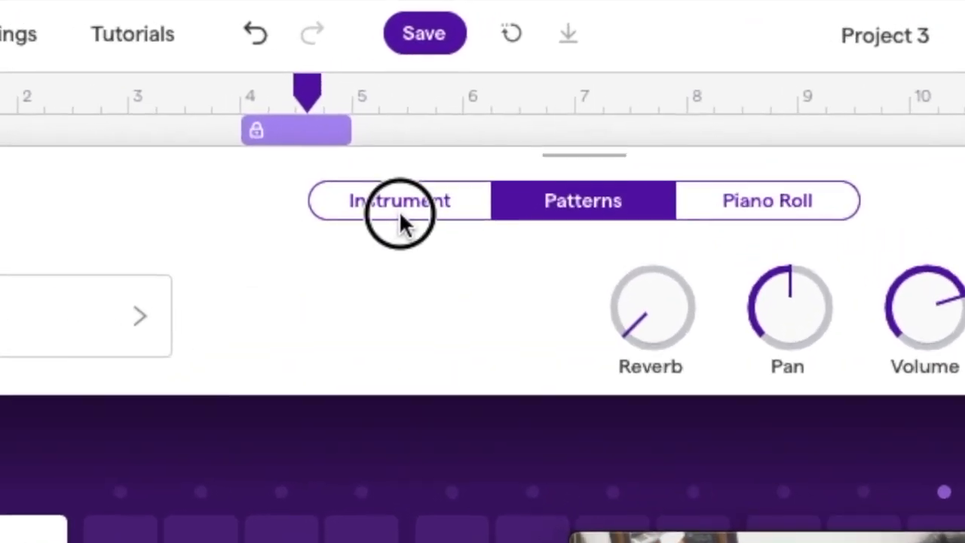
left_click(397, 219)
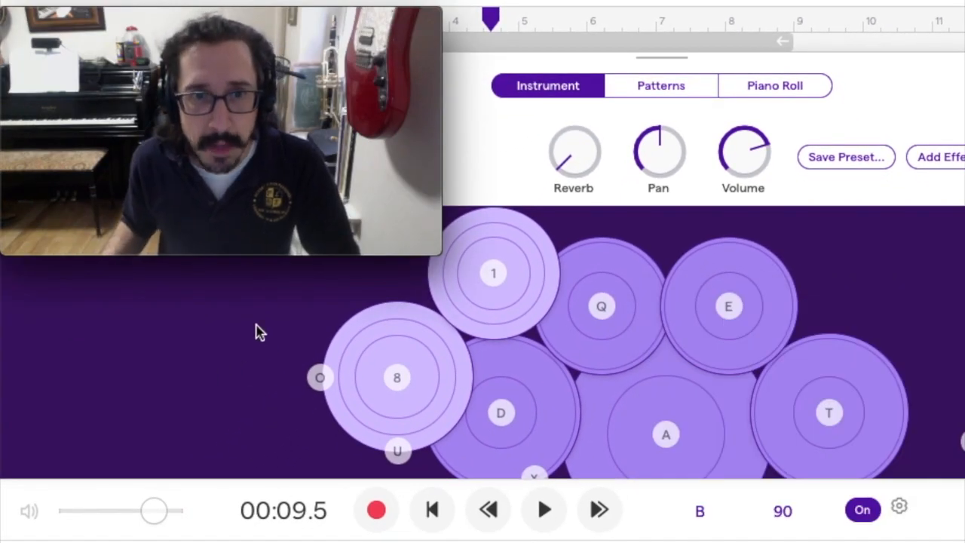
- Try out the sounds of drum pads 8, 1, D and T
left_click(397, 377)
left_click(478, 287)
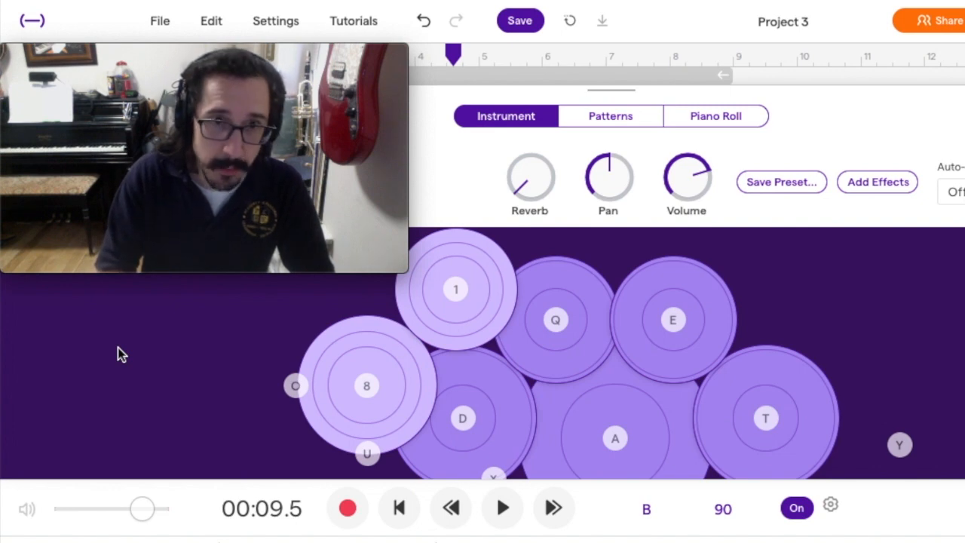
key("d")
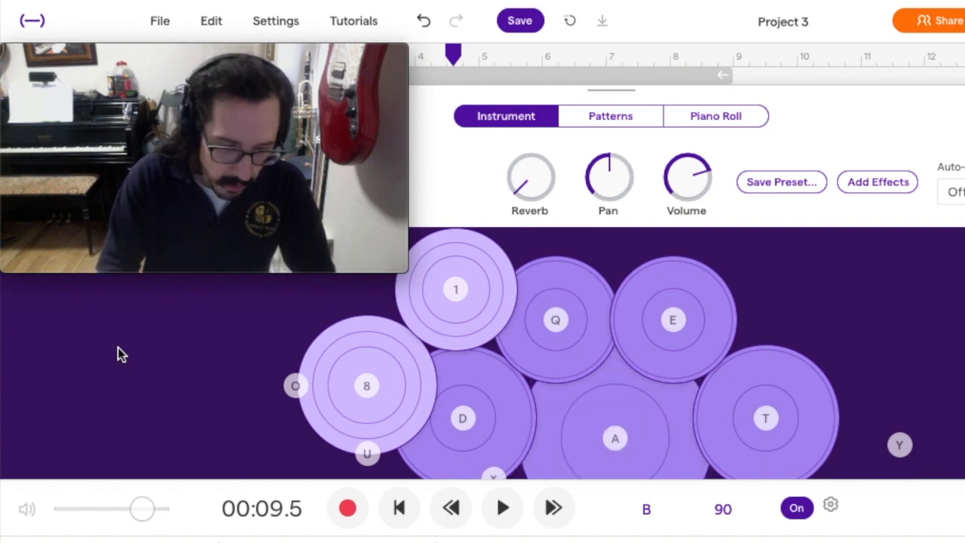
key("1")
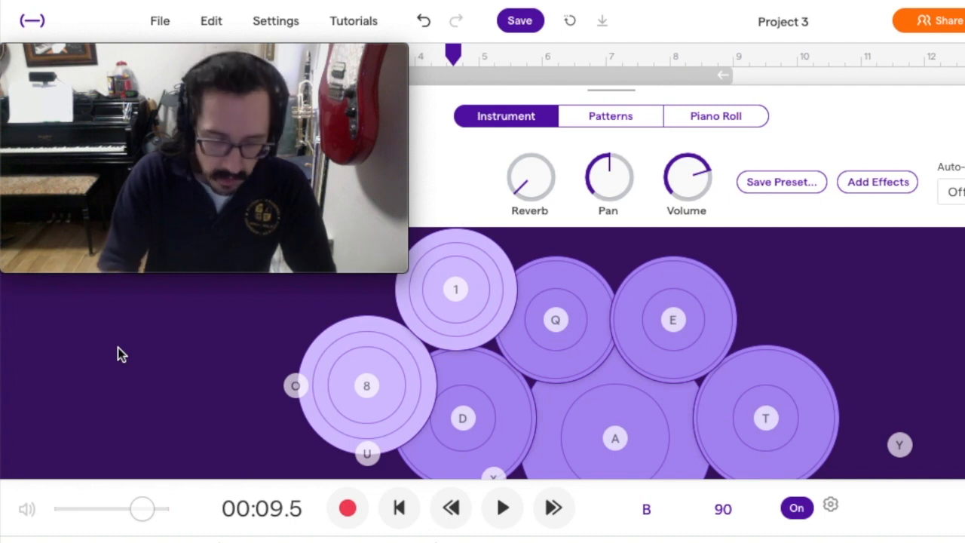
key("t")
key("t")
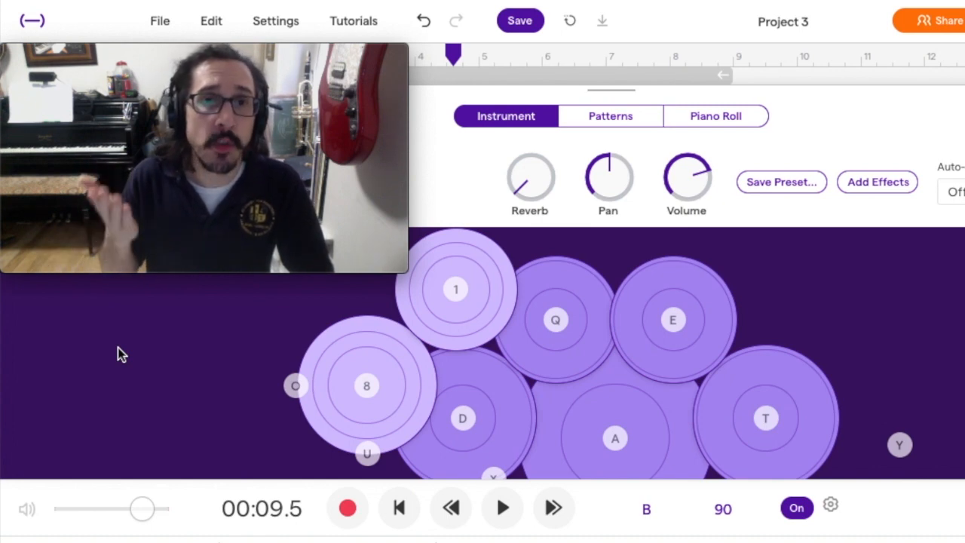
- Record drum responses in the gaps after the calls, playing pads D, Q, T and 8, and stop the recording after the last response
left_click(348, 509)
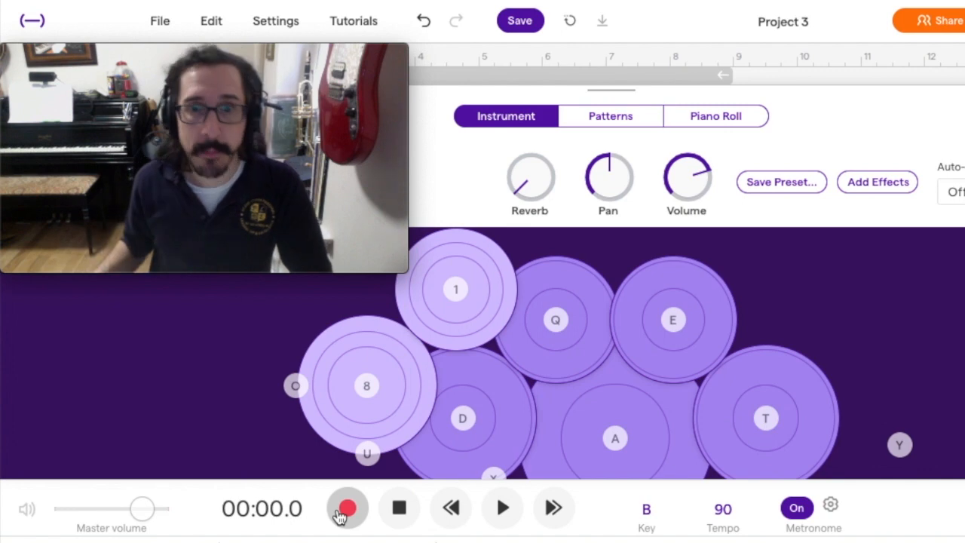
left_click(346, 510)
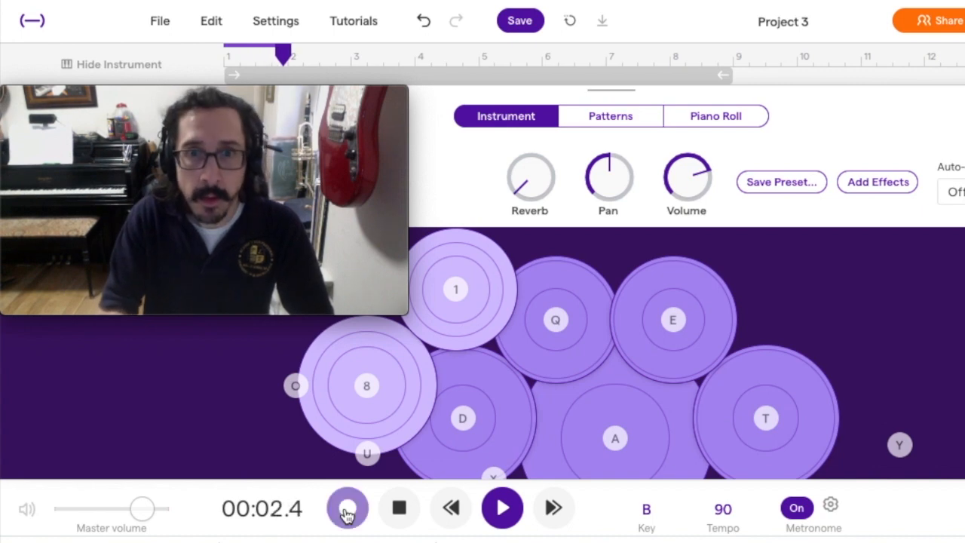
key("d")
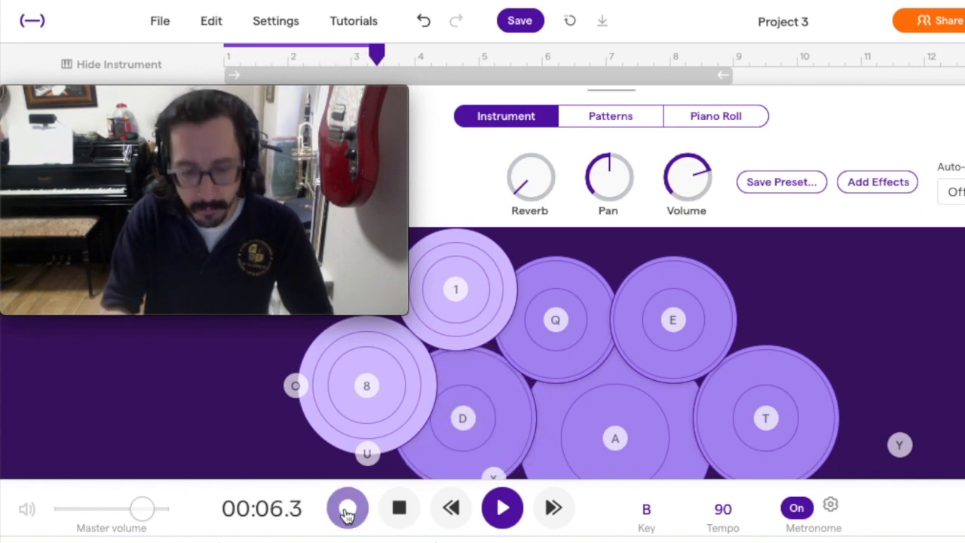
key("q")
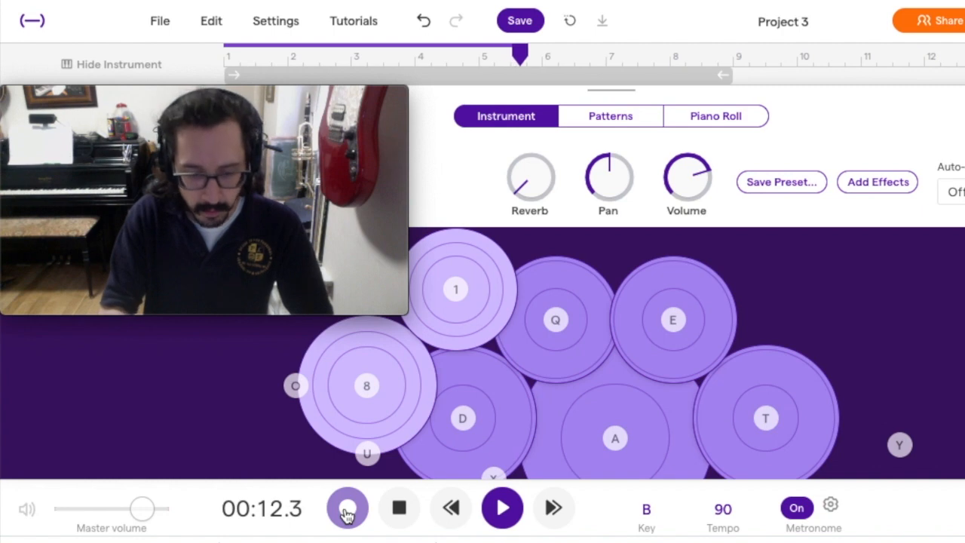
key("t")
key("t")
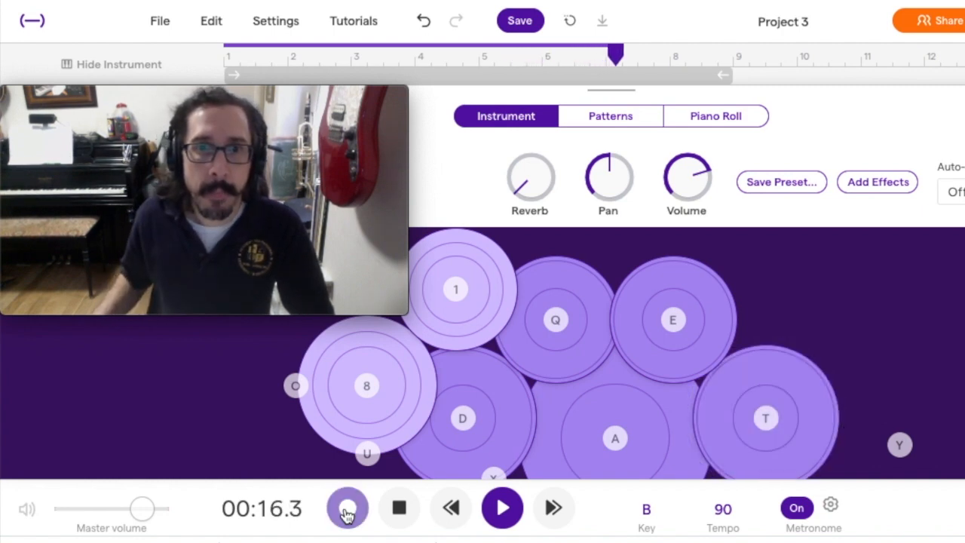
left_click(367, 386)
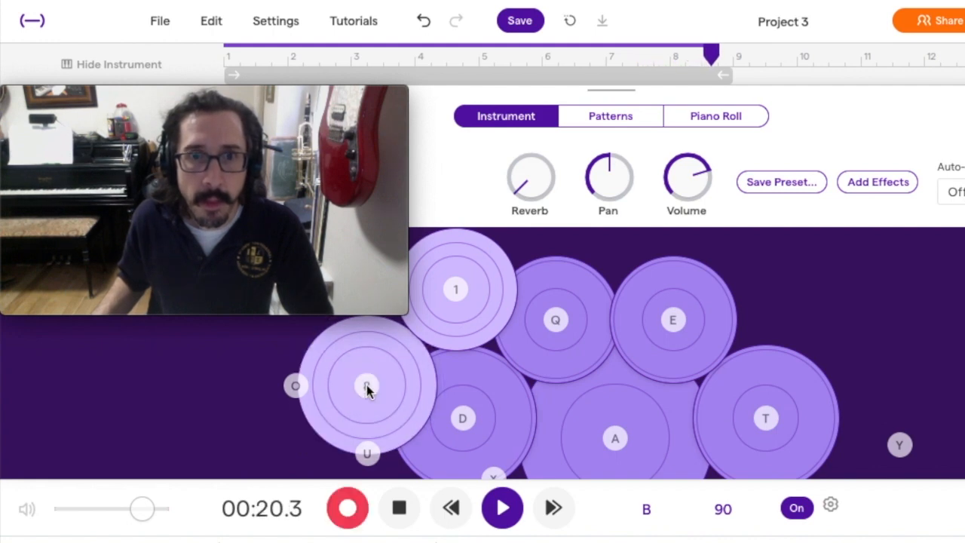
left_click(366, 389)
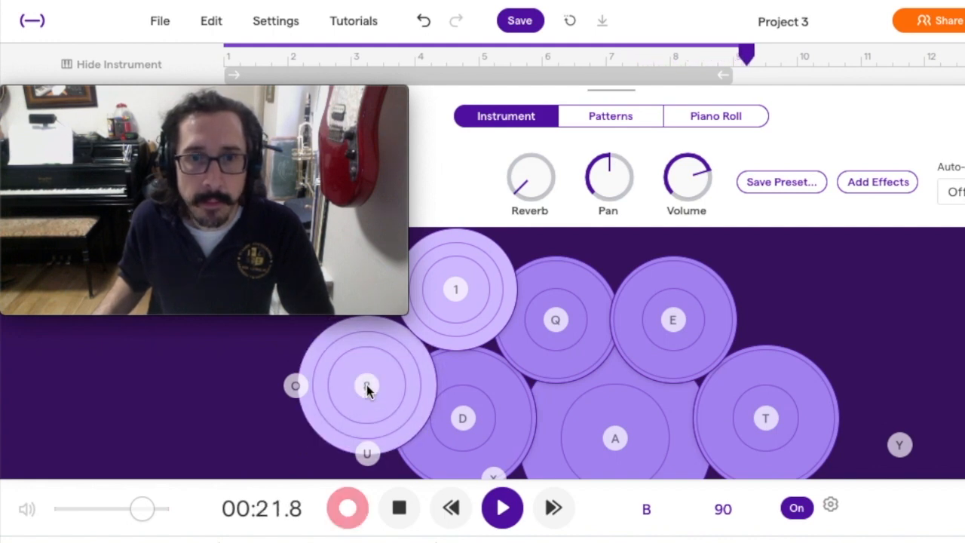
left_click(399, 508)
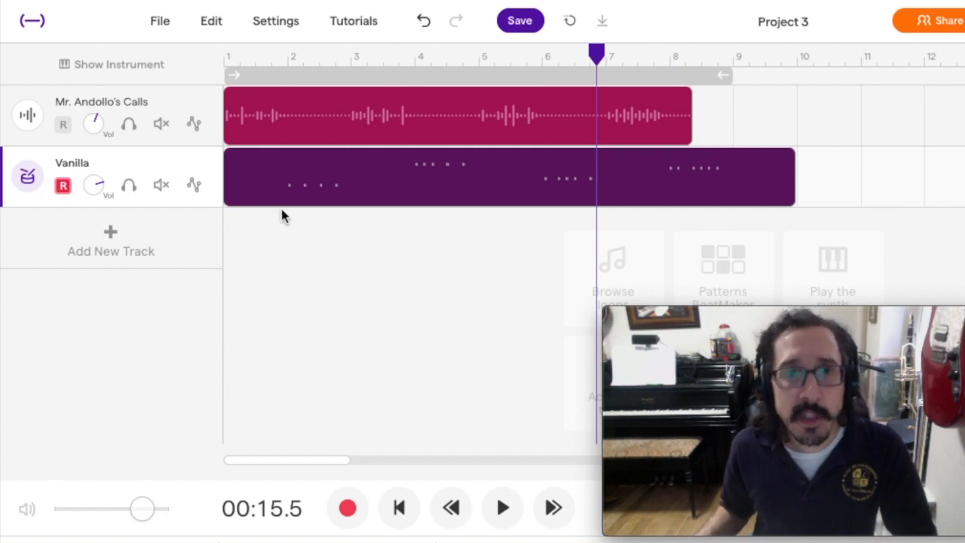
- Quantize the recorded drum region to 1/8 and play the project from the start to check the timing
mouse_move(291, 173)
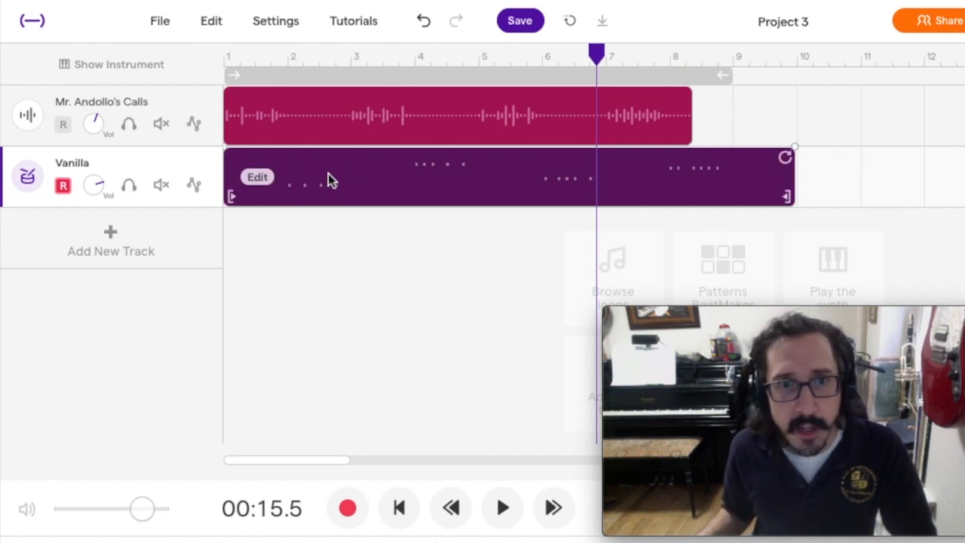
right_click(254, 183)
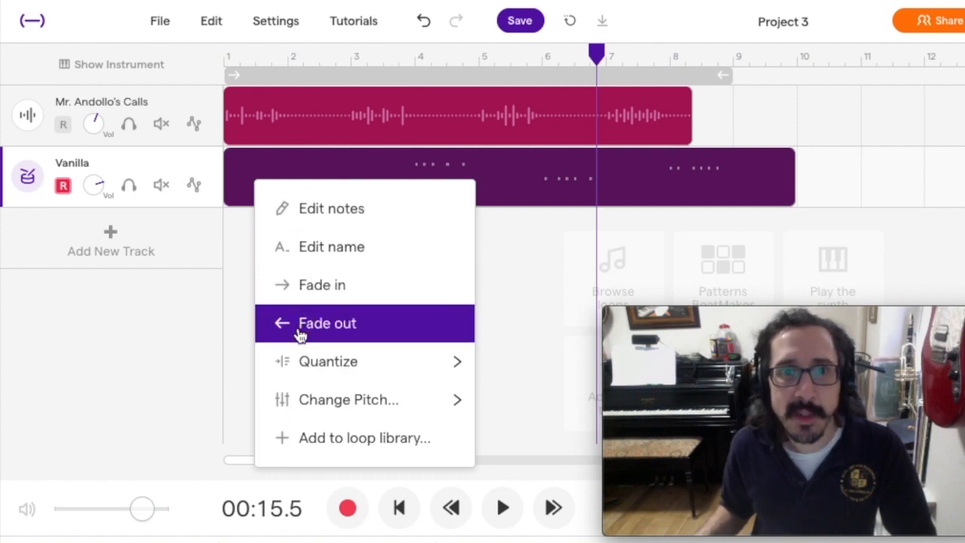
mouse_move(302, 364)
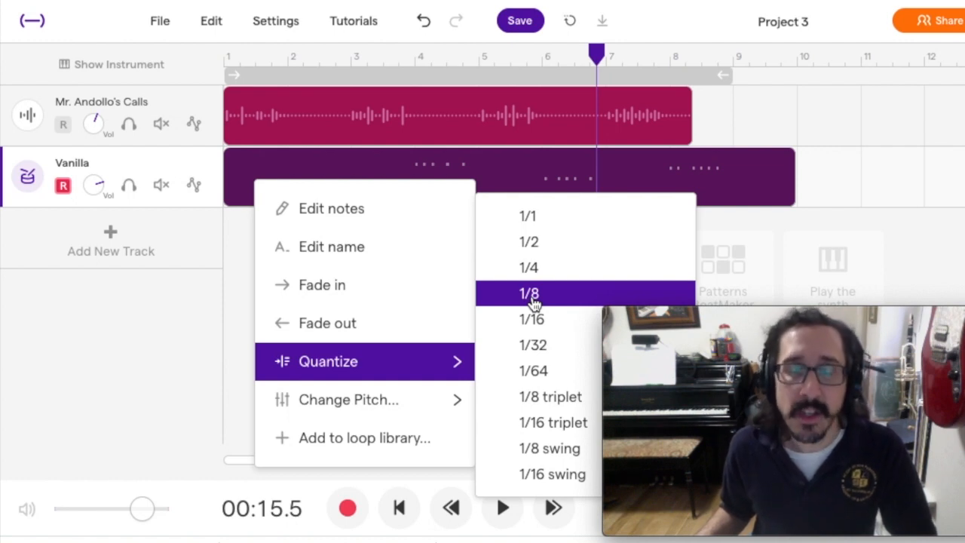
left_click(532, 301)
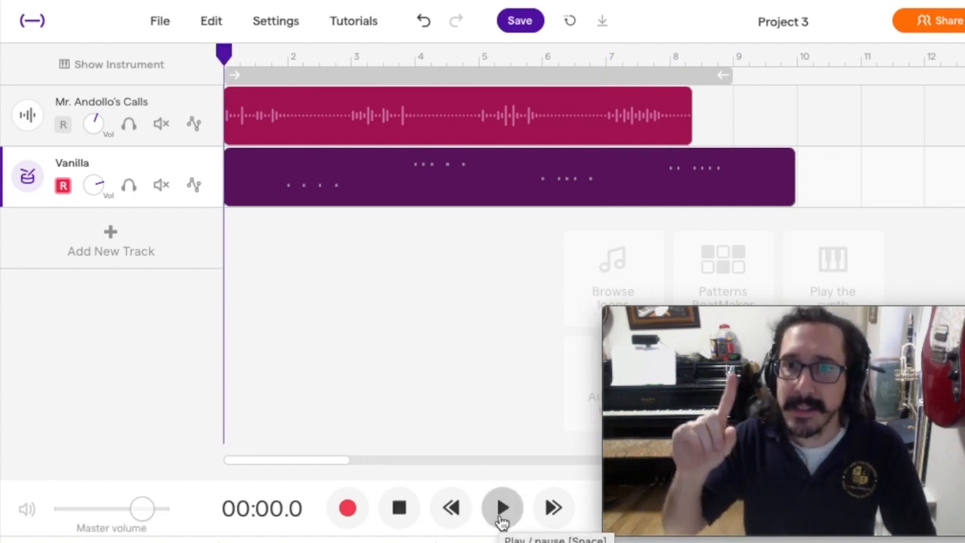
left_click(501, 520)
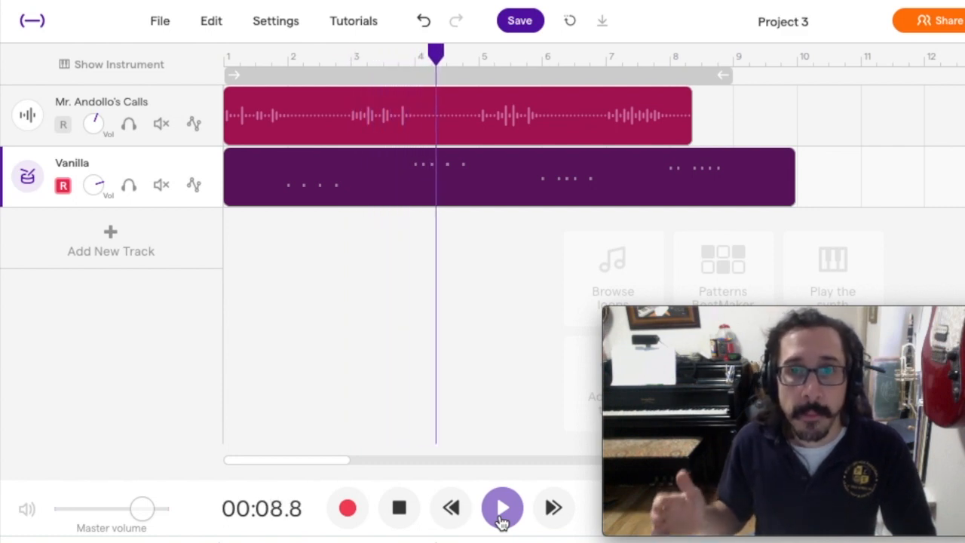
left_click(411, 516)
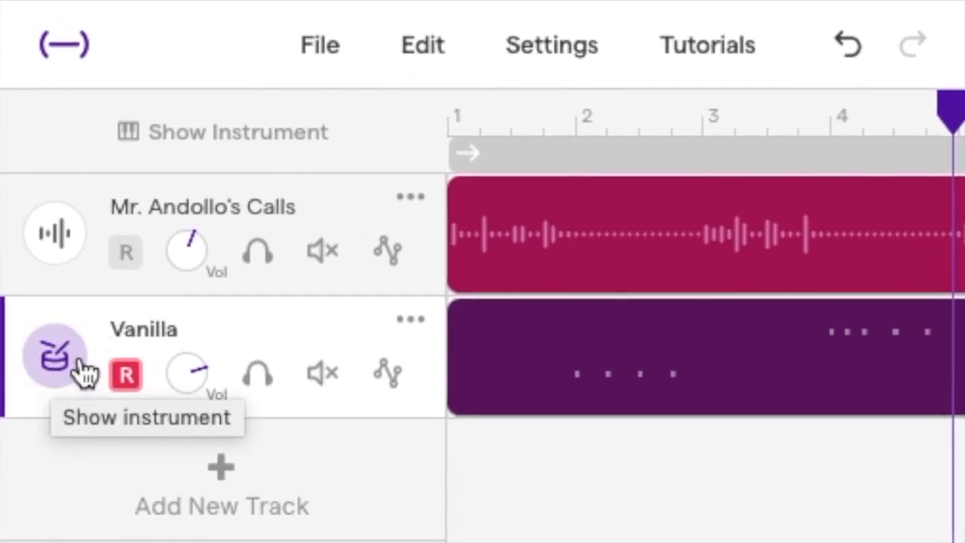
- Rename the drum track with the student's first name in possessive form followed by "Response"
double_click(143, 331)
key("BackSpace")
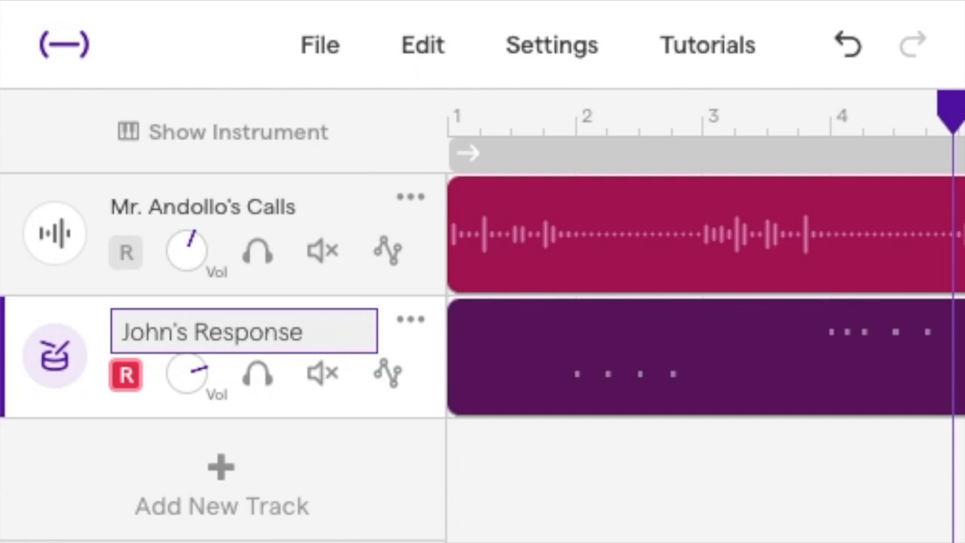
key("Return")
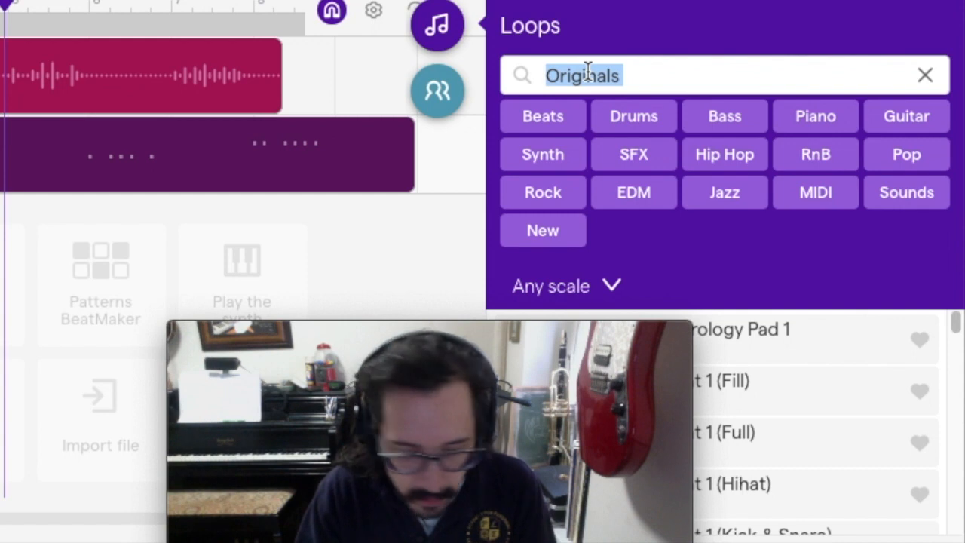
- Search the loops for "bluesy walking" and add Bass - Bluesy Walking 1 on a new track from bar 1 through bar 8
type("bluesy walking")
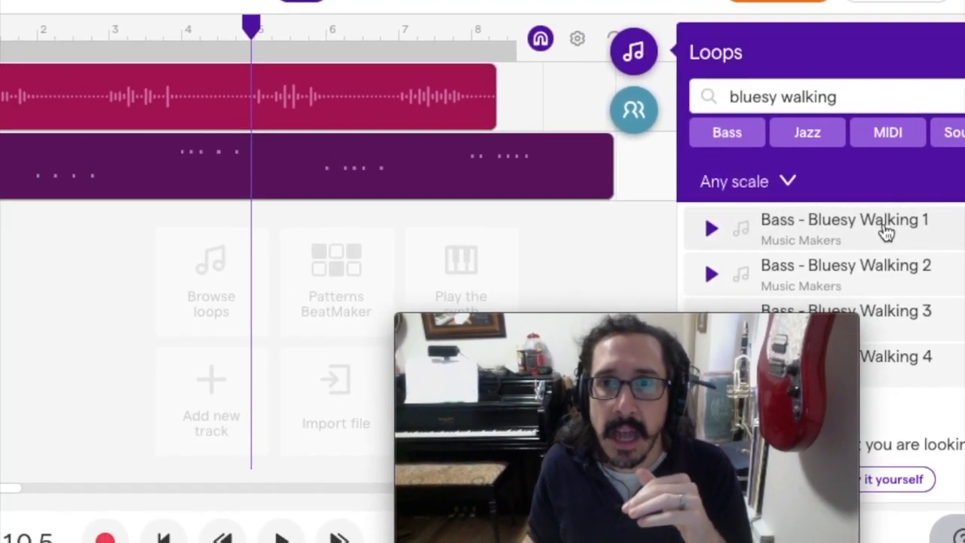
left_click_drag(804, 225, 277, 229)
left_click_drag(485, 226, 129, 249)
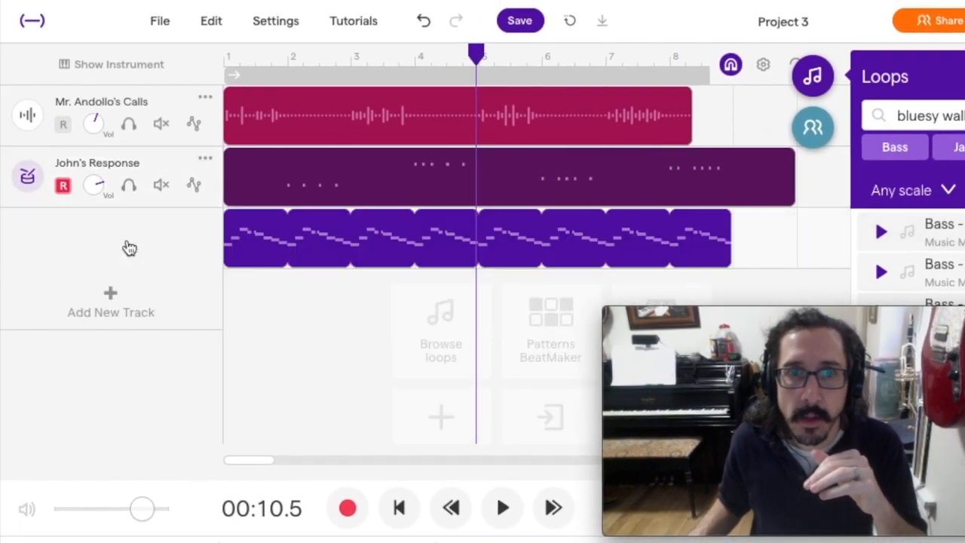
- Play the project from the beginning to hear the calls, drum responses and bass loop together, and stop playback
left_click(399, 508)
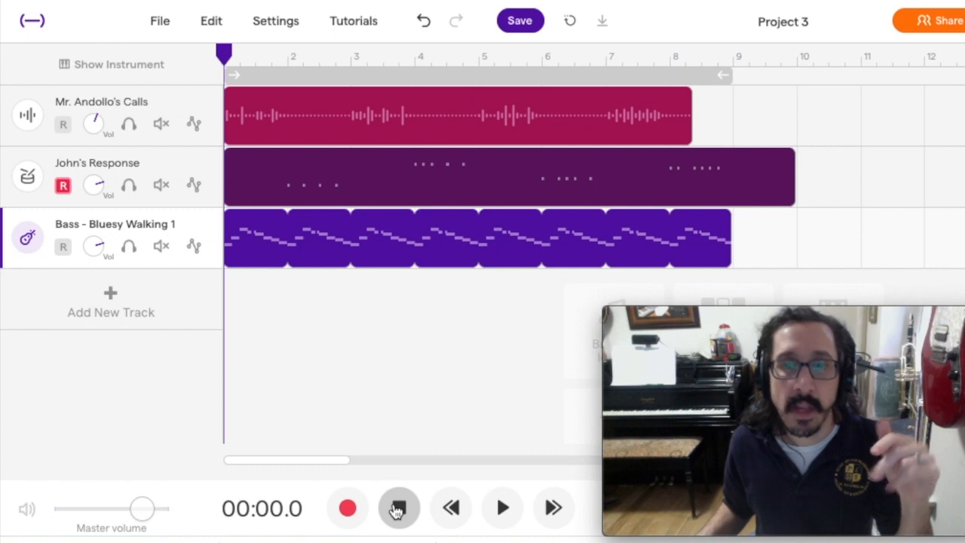
left_click(502, 518)
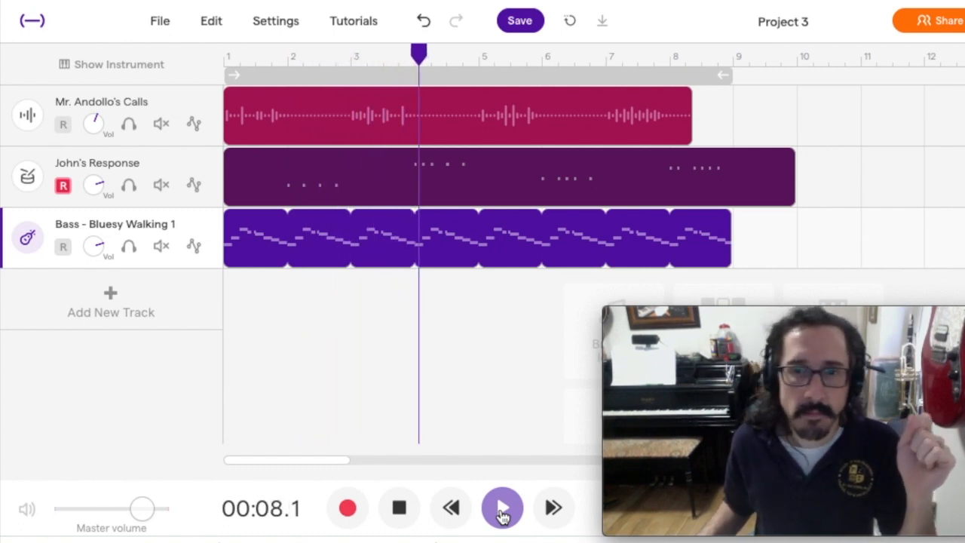
left_click(408, 520)
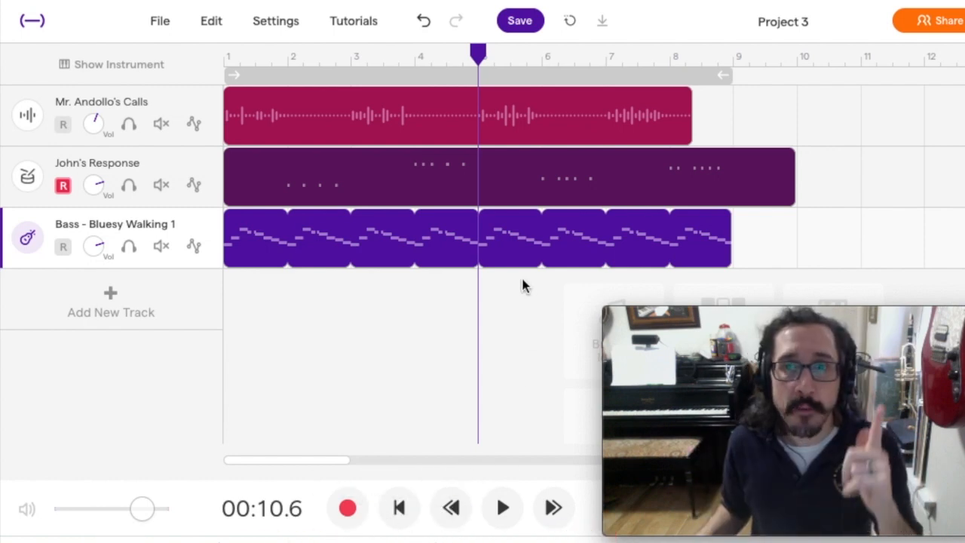
- Save the project and hide the Collaborators view
left_click(511, 23)
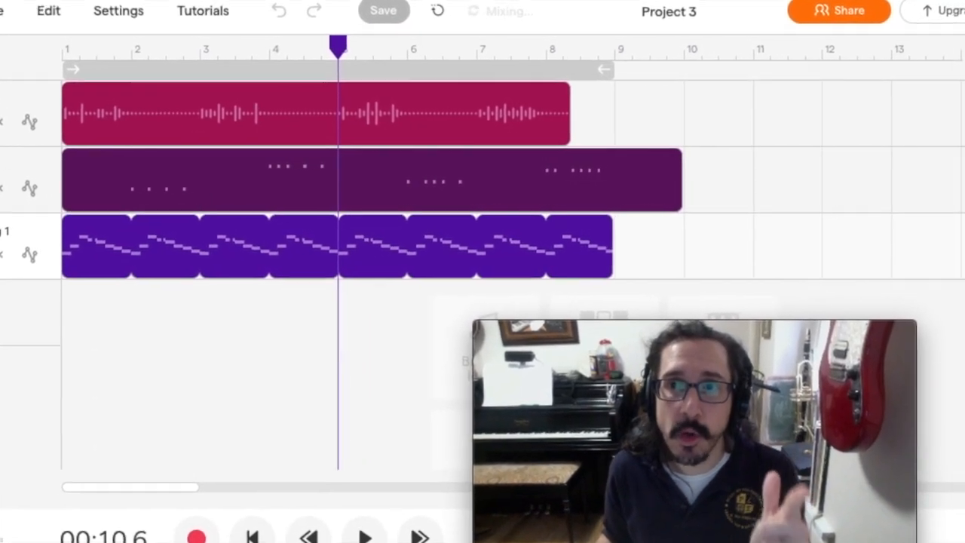
left_click(672, 125)
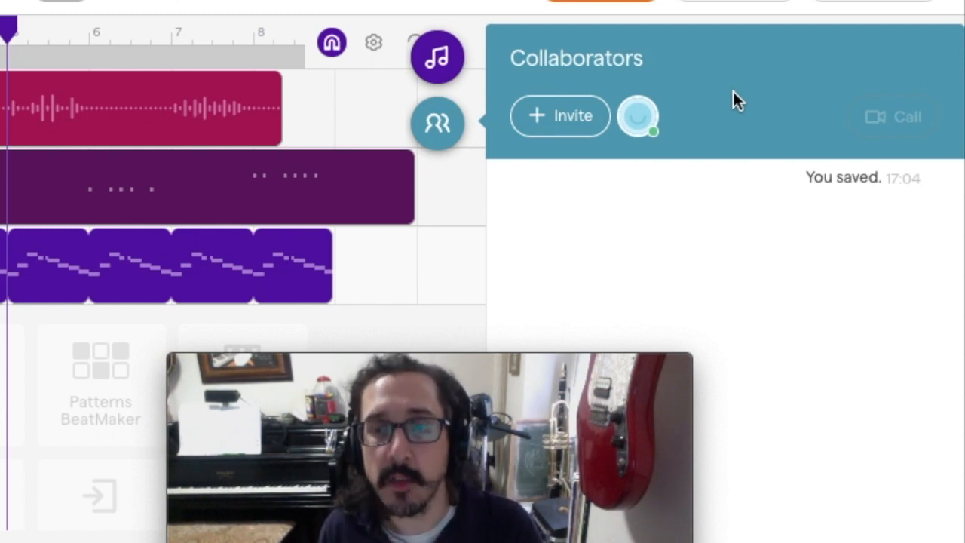
left_click(431, 128)
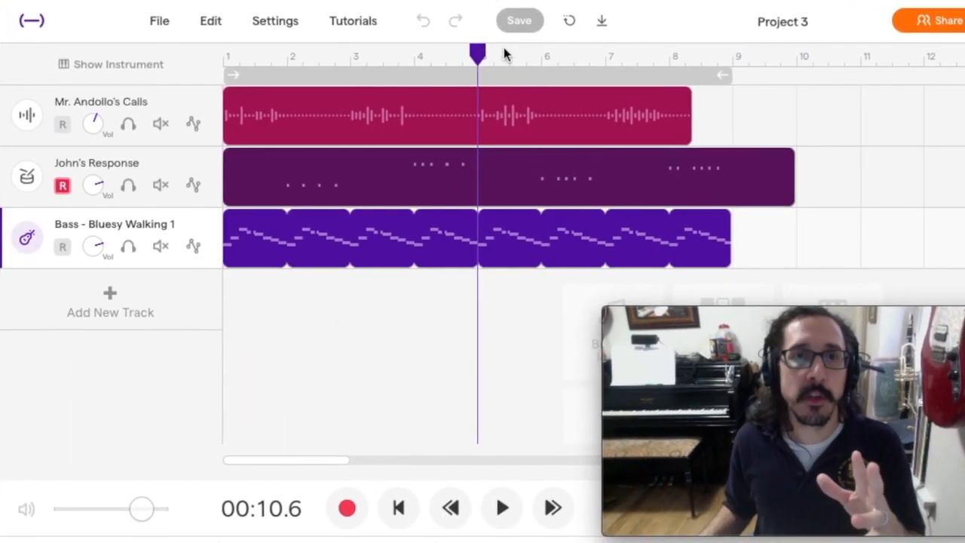
- Create a new, empty Music project
left_click(165, 24)
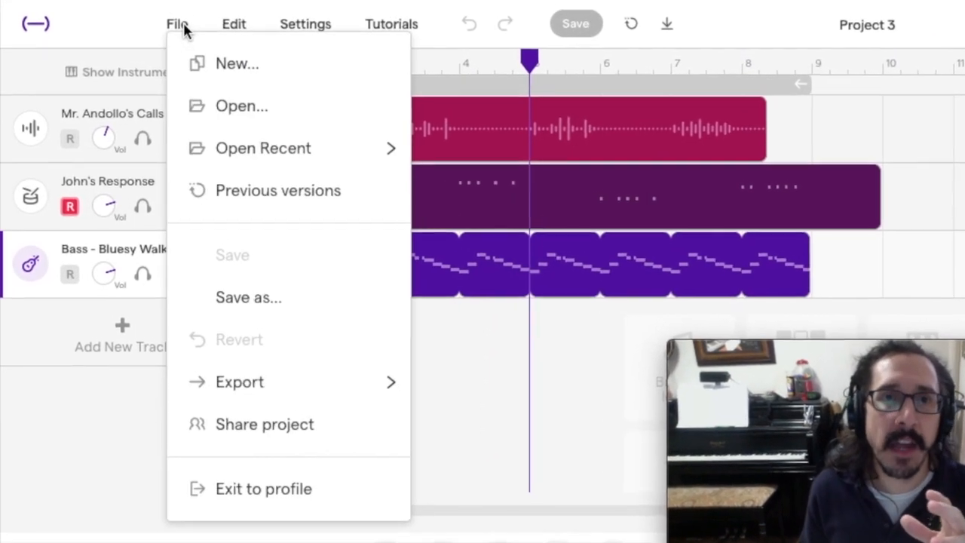
left_click(226, 63)
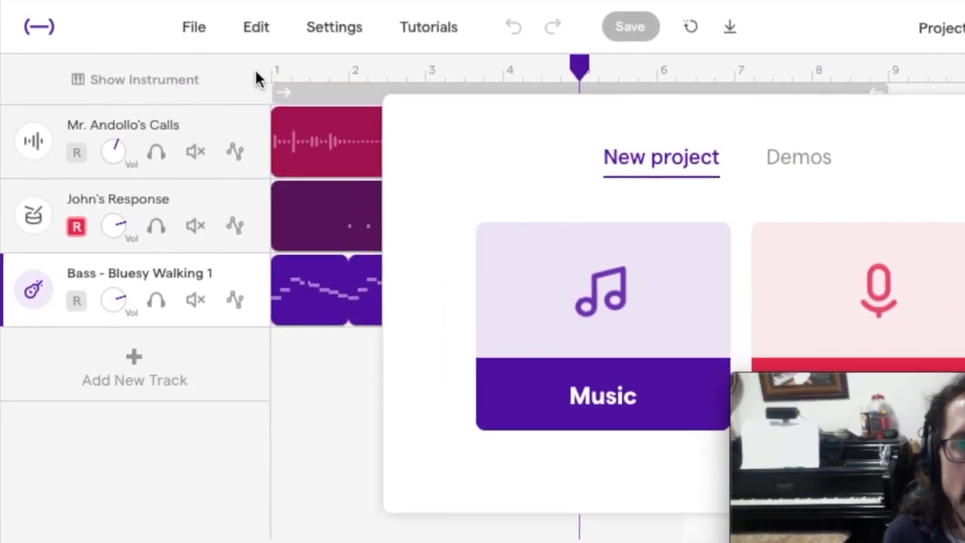
left_click(628, 332)
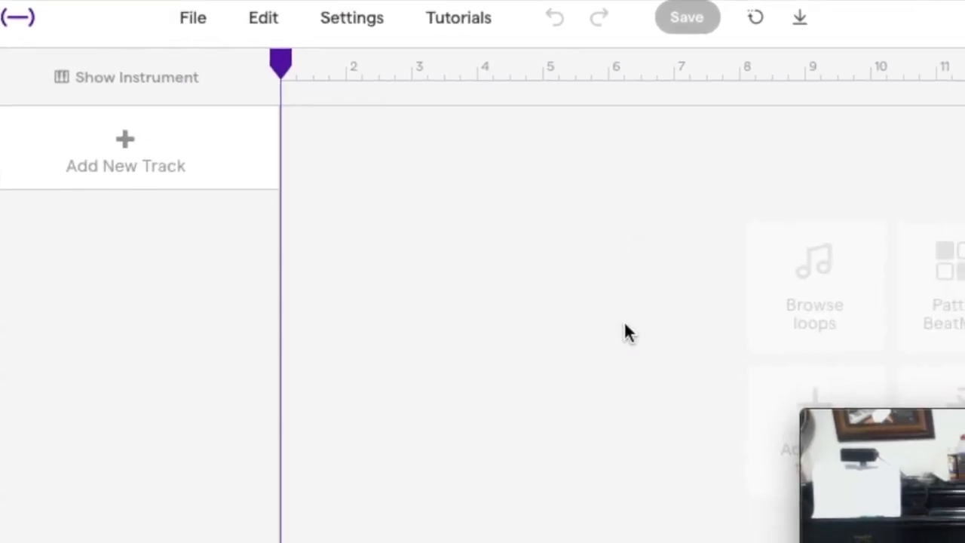